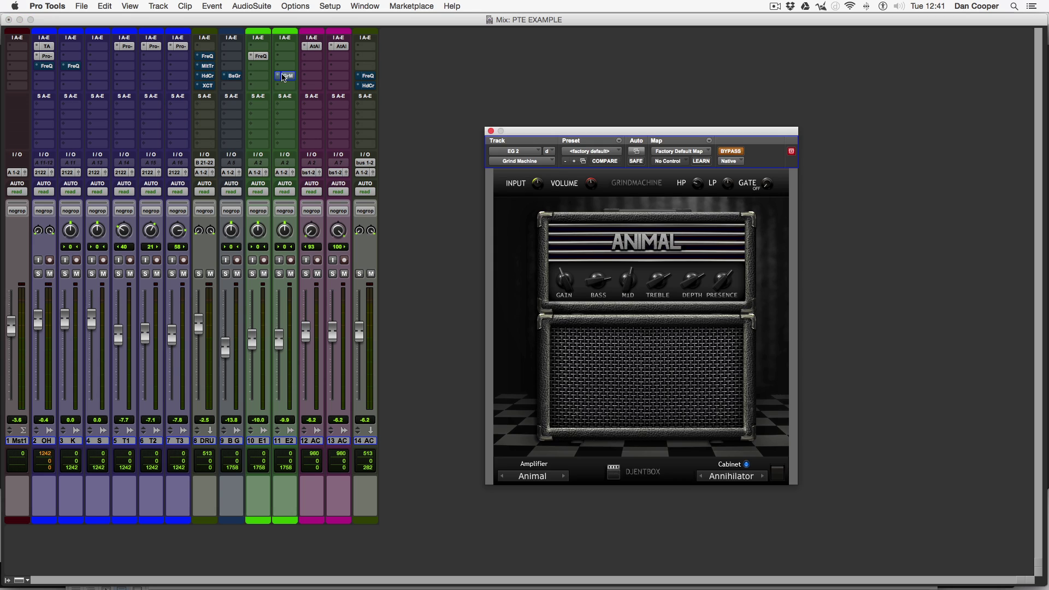
Examine the BassGrinder plug-in on the bass guitar track and HeadCrusher, MultiTransient, XCTR and FreaQ on the drum bus
{"action": "left_click", "coordinate": [233, 75]}
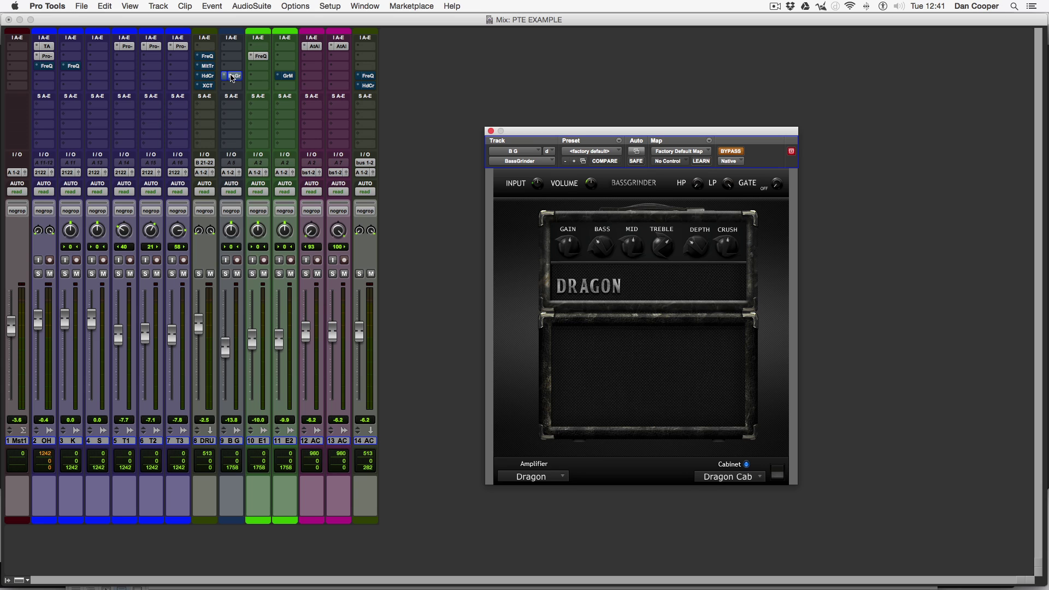
{"action": "left_click", "coordinate": [207, 76]}
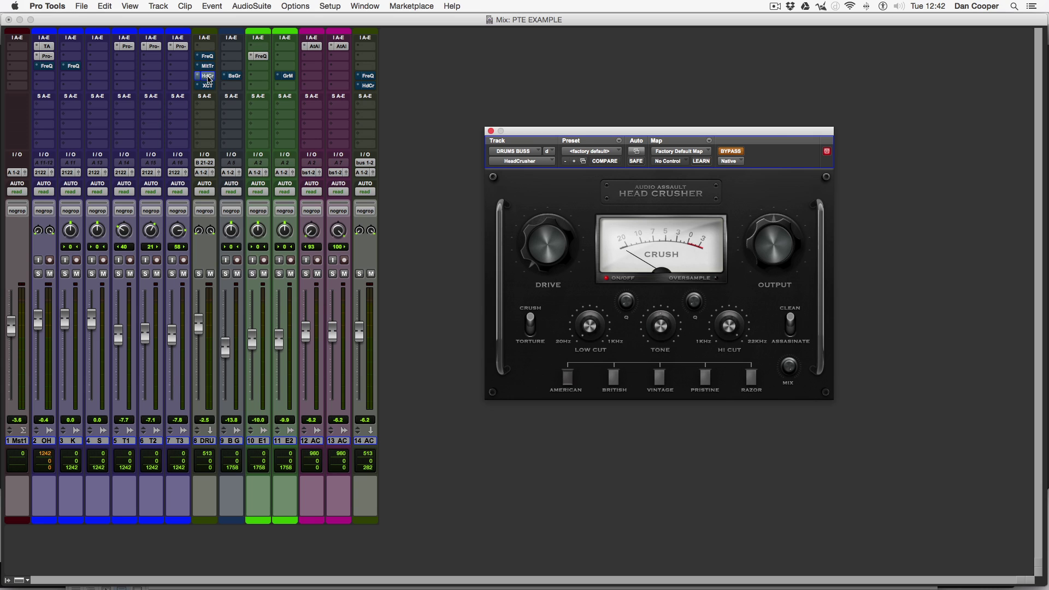
{"action": "left_click", "coordinate": [209, 67]}
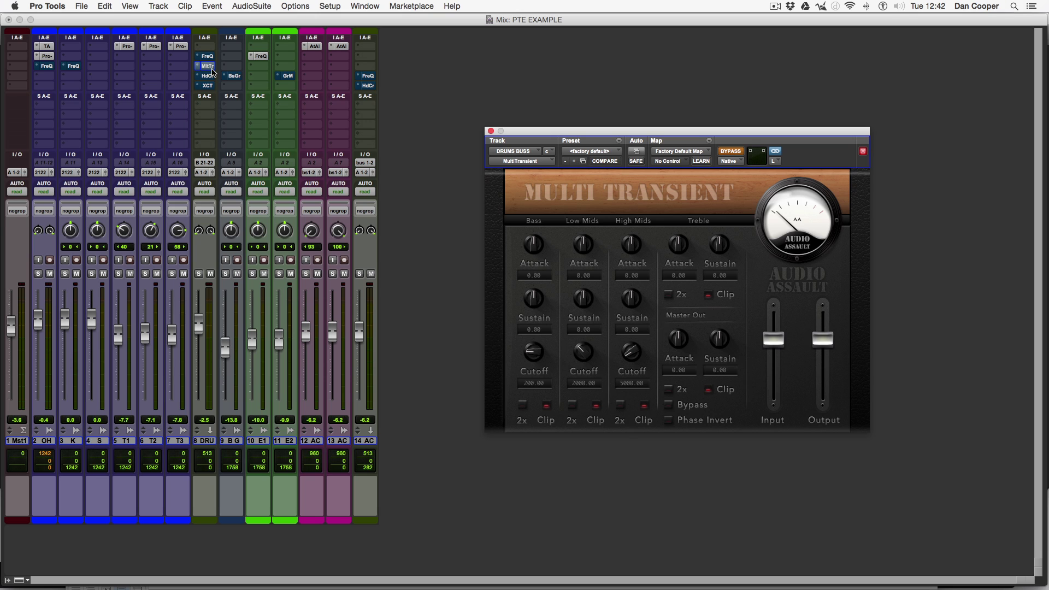
{"action": "left_click", "coordinate": [208, 86]}
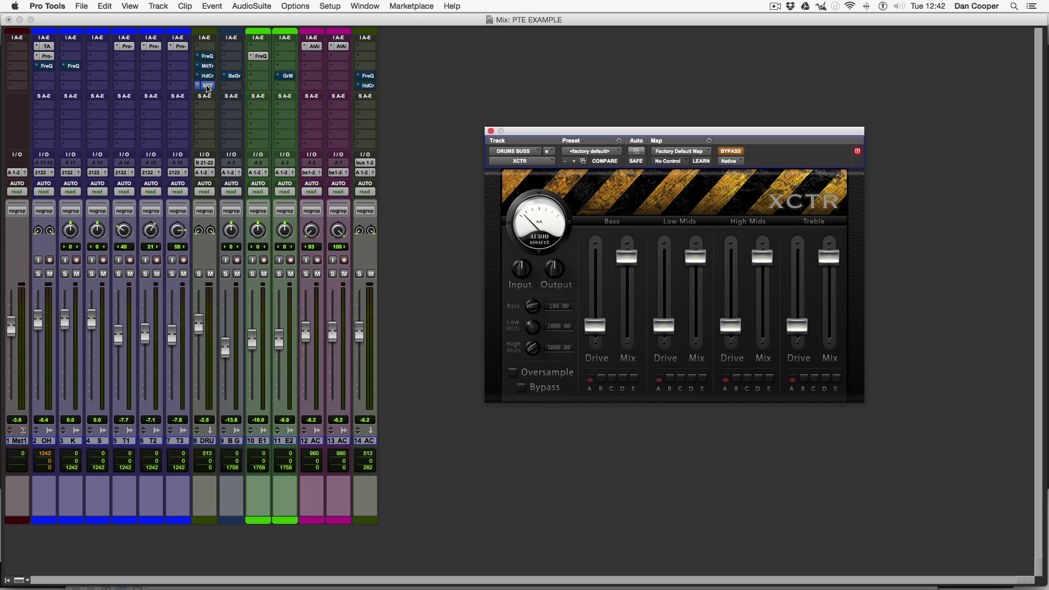
{"action": "left_click", "coordinate": [207, 57]}
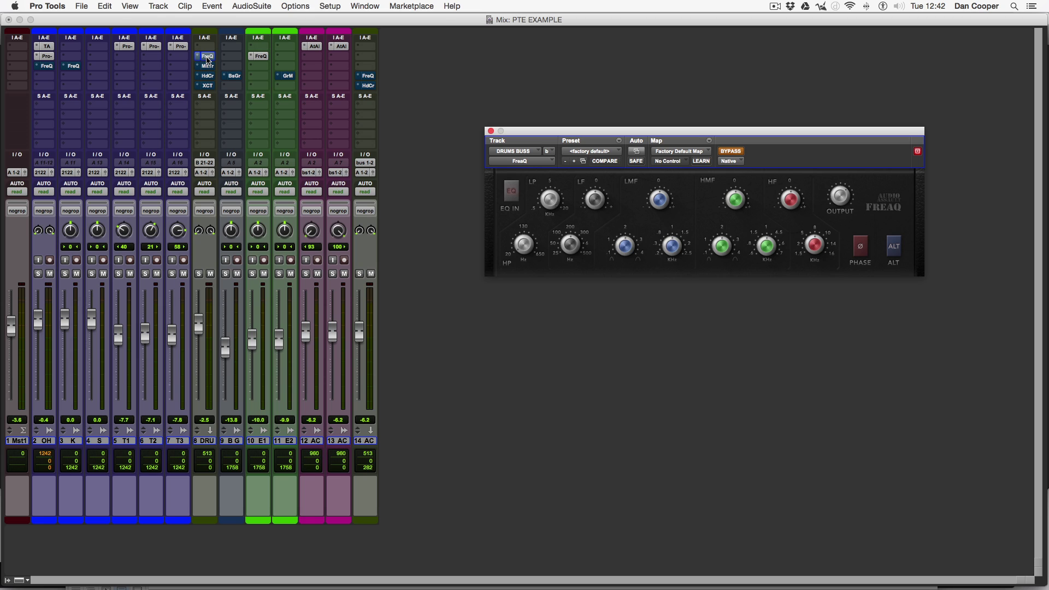
{"action": "left_click", "coordinate": [207, 57]}
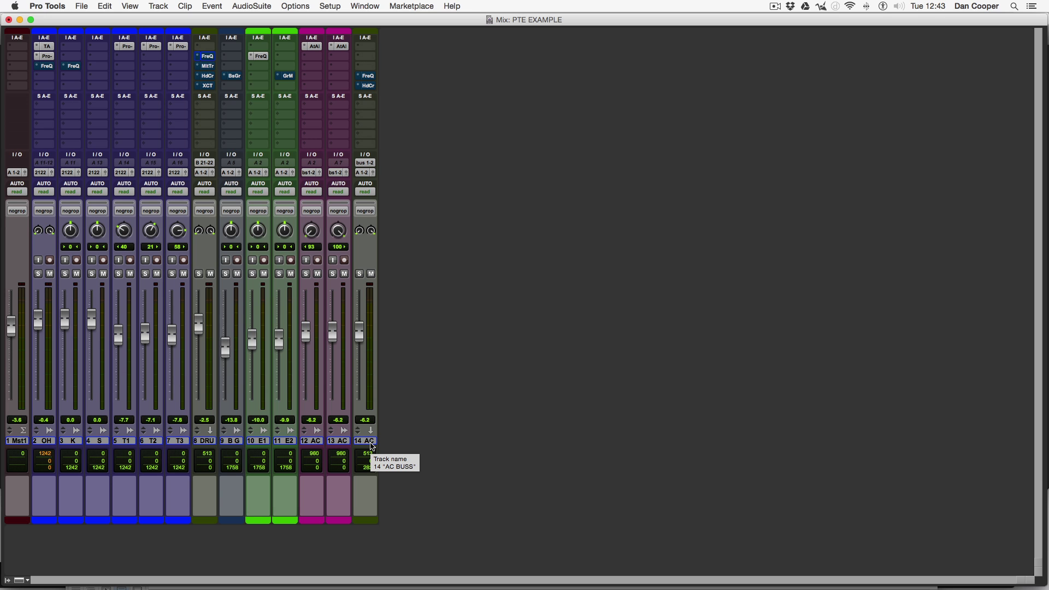
Play the song section from the Location 3 marker, checking the track timeline and the mixer levels, and stop playback
{"action": "key", "text": "super+equal"}
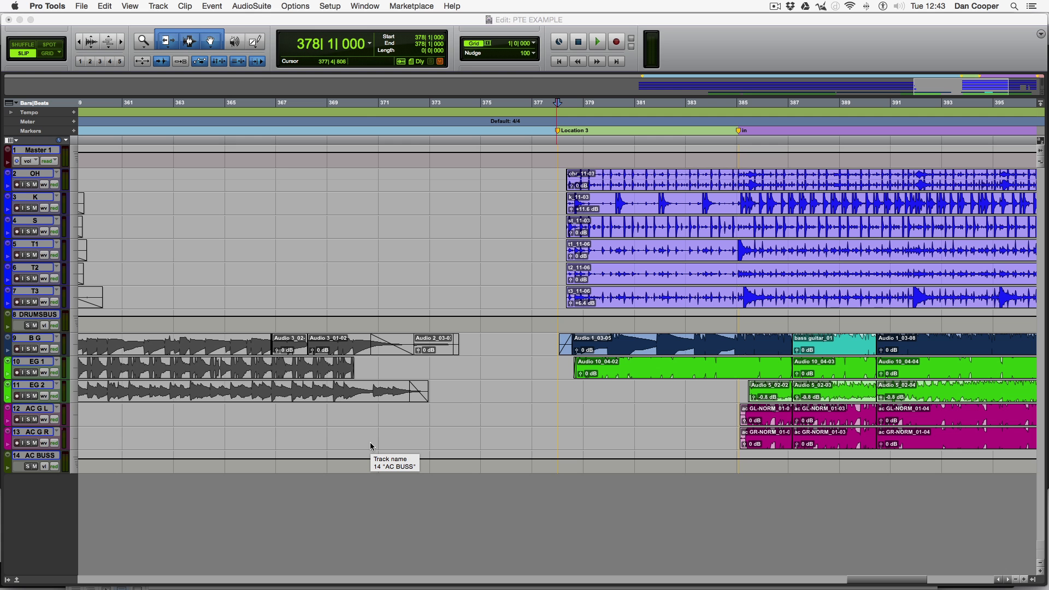
{"action": "key", "text": "space"}
{"action": "key", "text": "super+bracketleft"}
{"action": "key", "text": "super+bracketleft"}
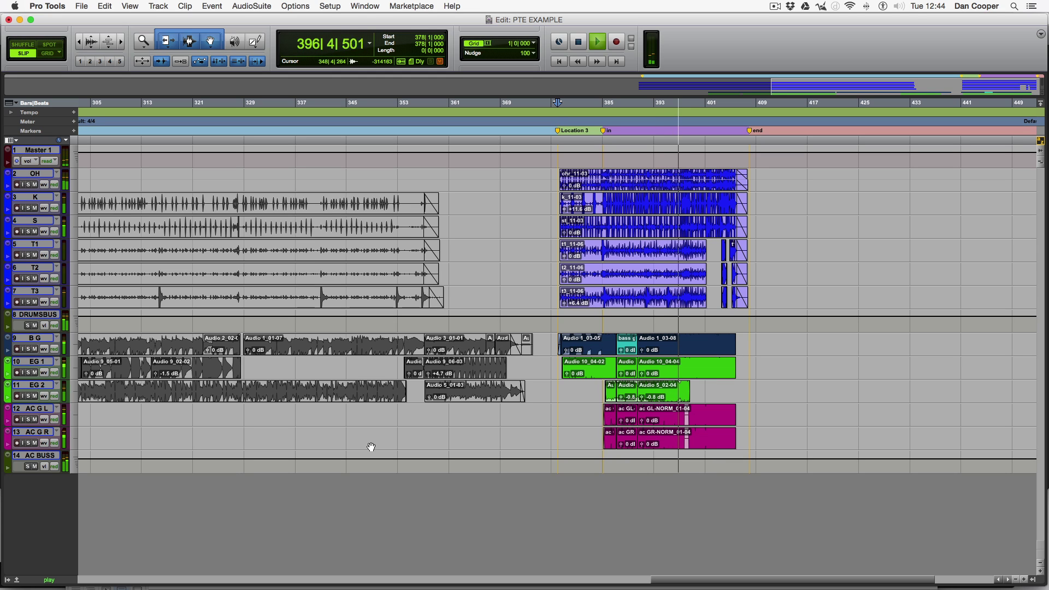
{"action": "key", "text": "super+equal"}
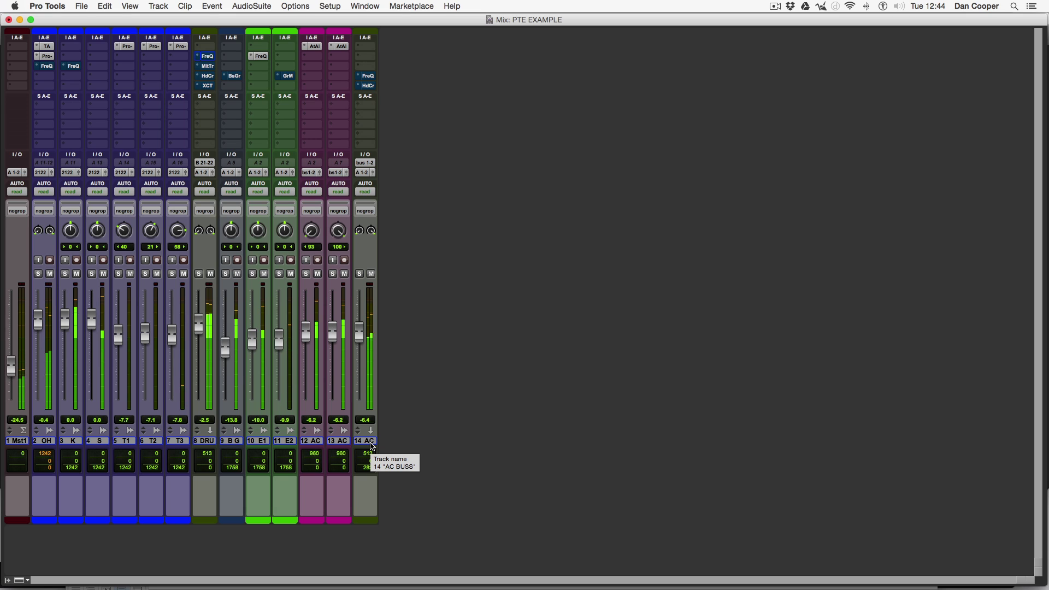
{"action": "key", "text": "space"}
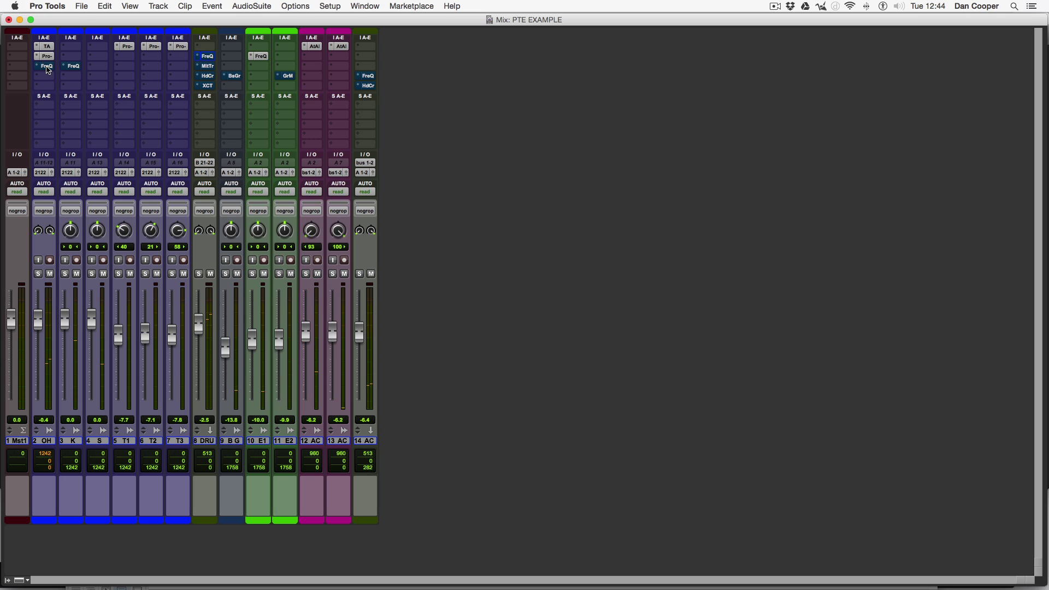
Enable FreaQ on the OH track and adjust its high-pass filter while playing the overheads soloed through the drum bus
{"action": "left_click", "coordinate": [47, 66]}
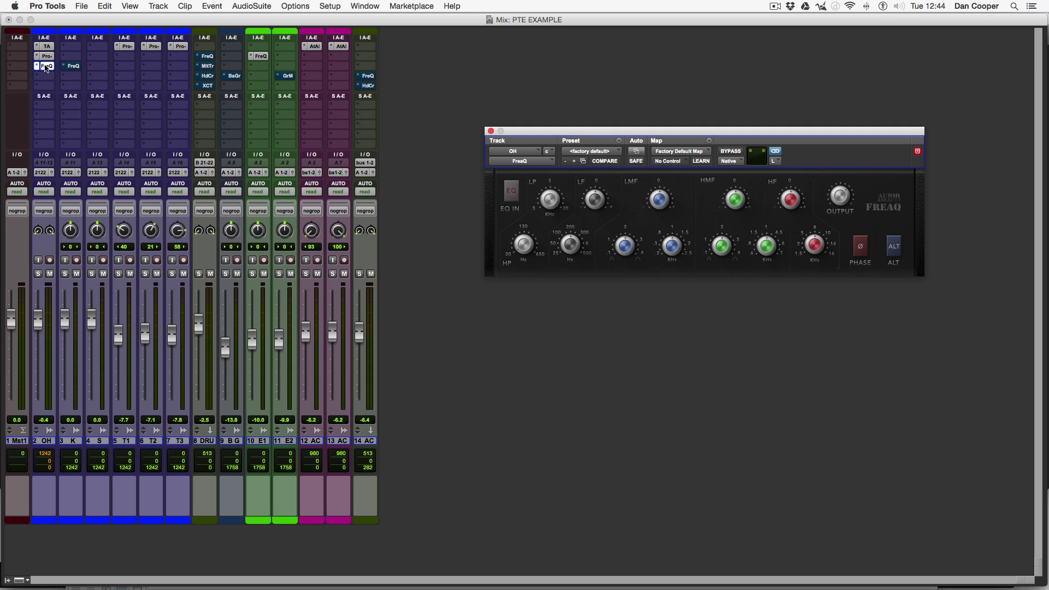
{"action": "key", "text": "shift+s"}
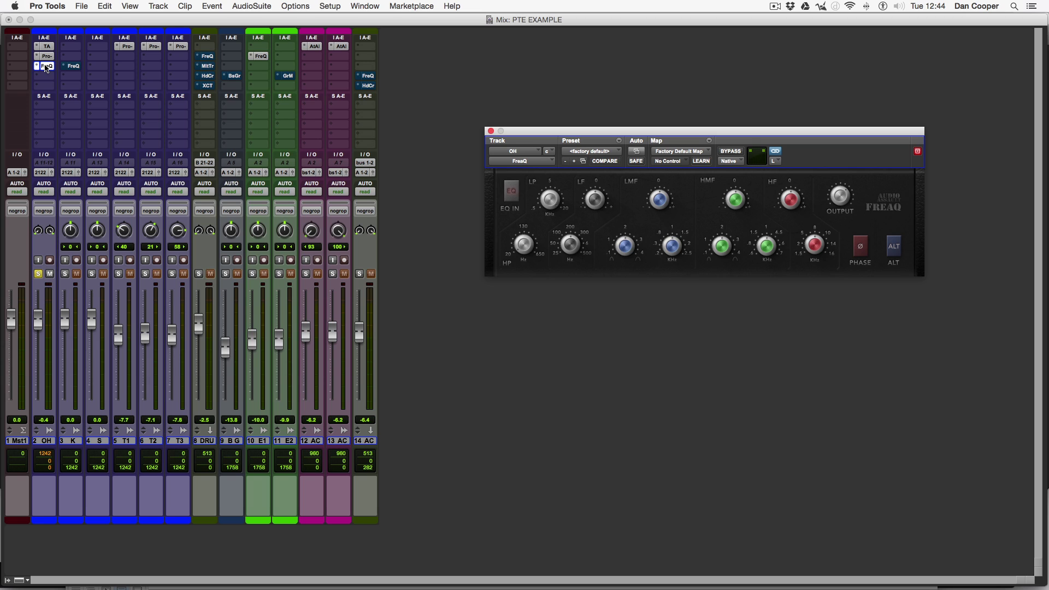
{"action": "key", "text": "space"}
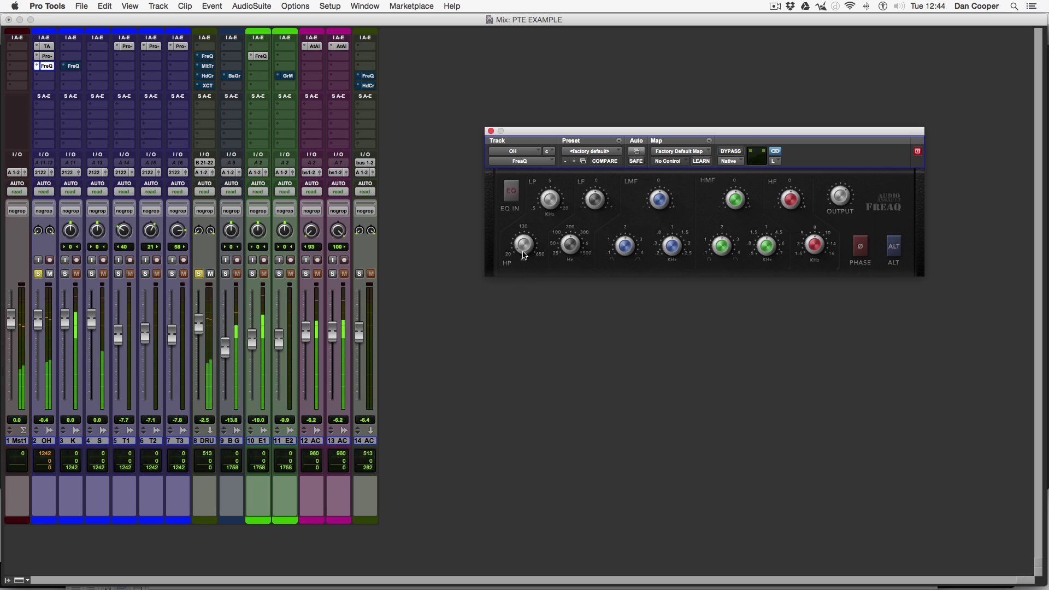
{"action": "left_click_drag", "start_coordinate": [525, 247], "coordinate": [525, 255]}
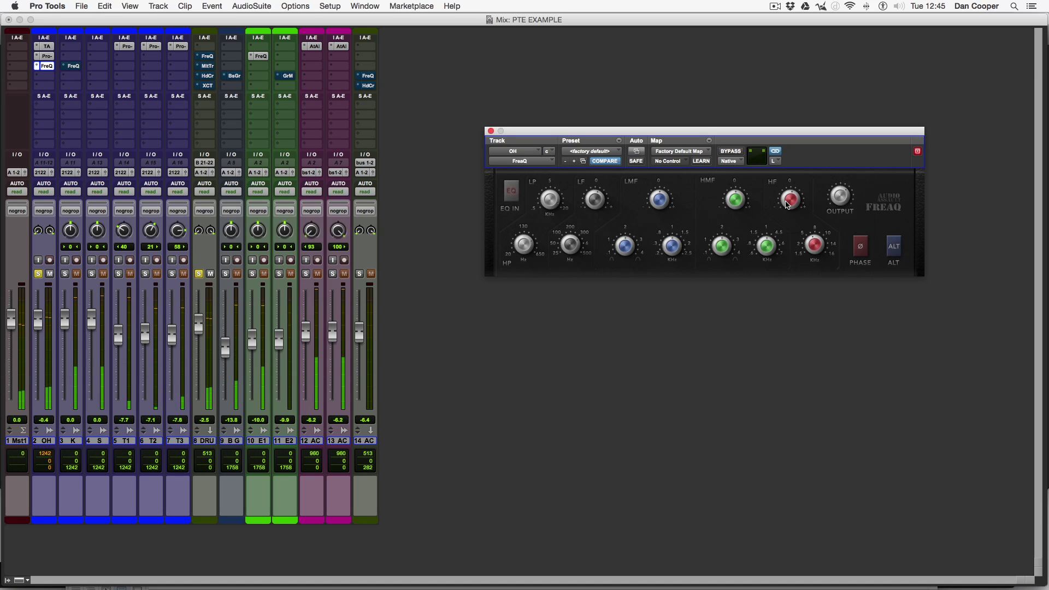
Add the kick to the solo, enable and adjust its FreaQ high-pass filter, and compare the sound with the EQ bypassed
{"action": "key", "text": "shift+s"}
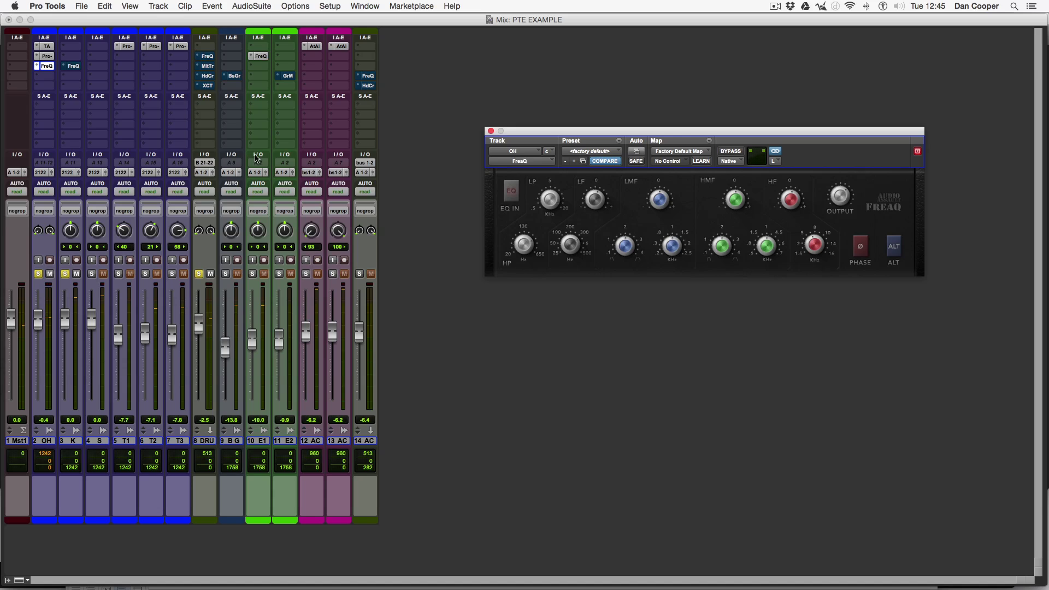
{"action": "left_click", "coordinate": [74, 66]}
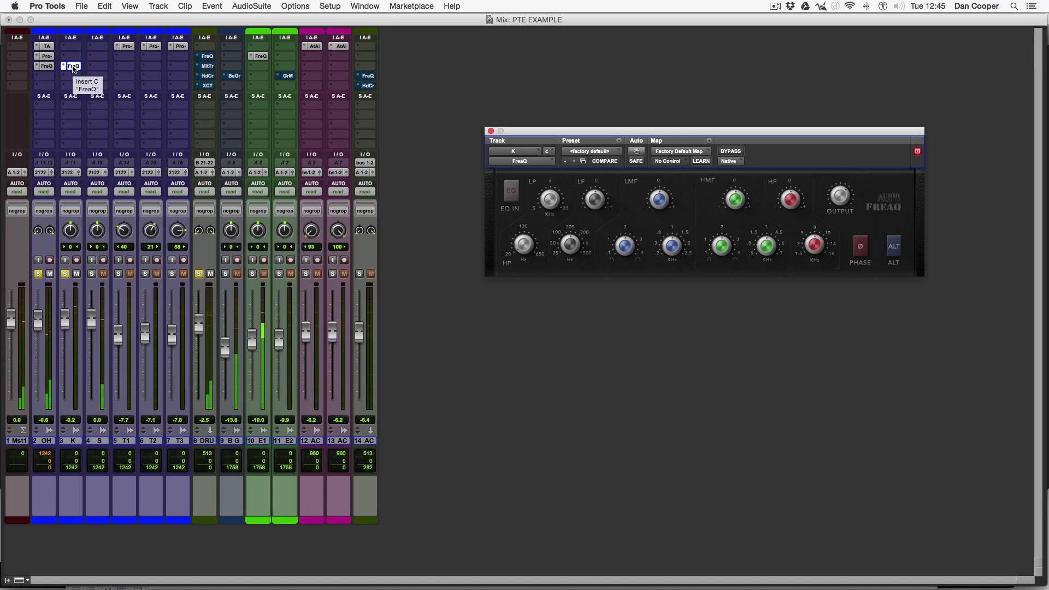
{"action": "left_click", "coordinate": [531, 244]}
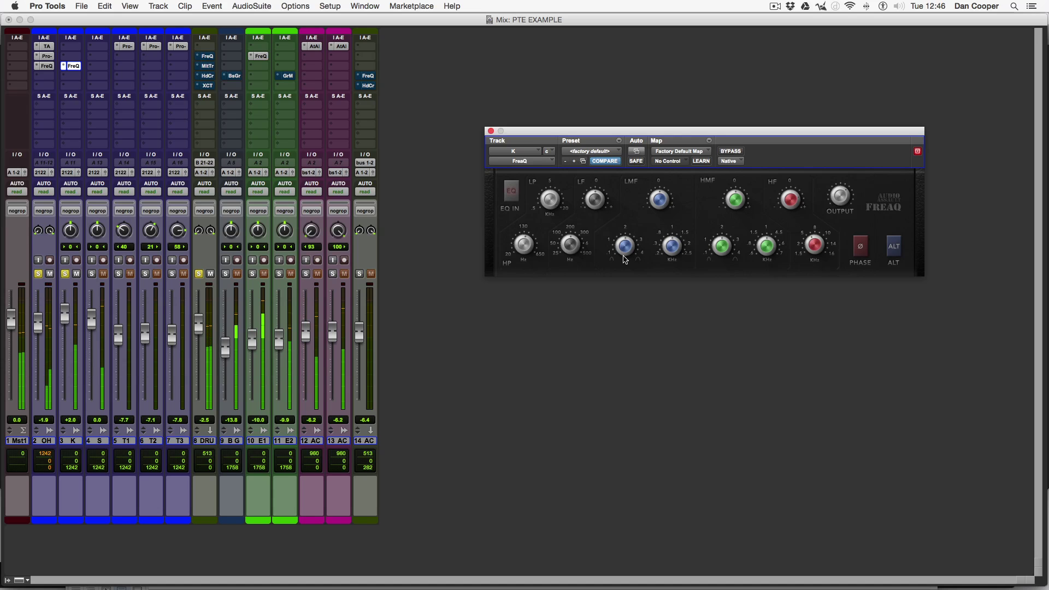
{"action": "left_click", "coordinate": [732, 151]}
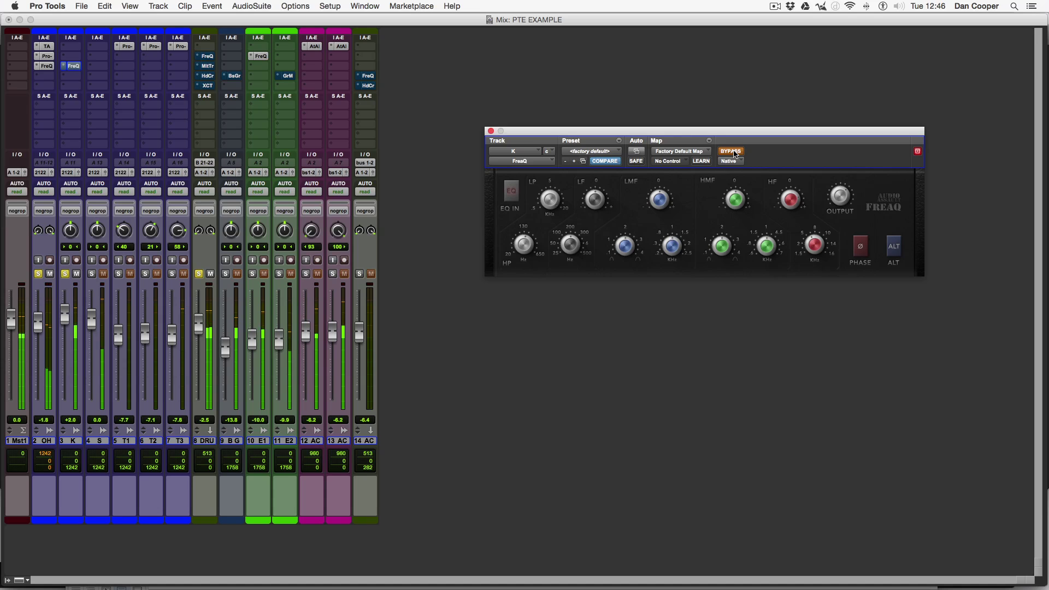
{"action": "left_click", "coordinate": [733, 153]}
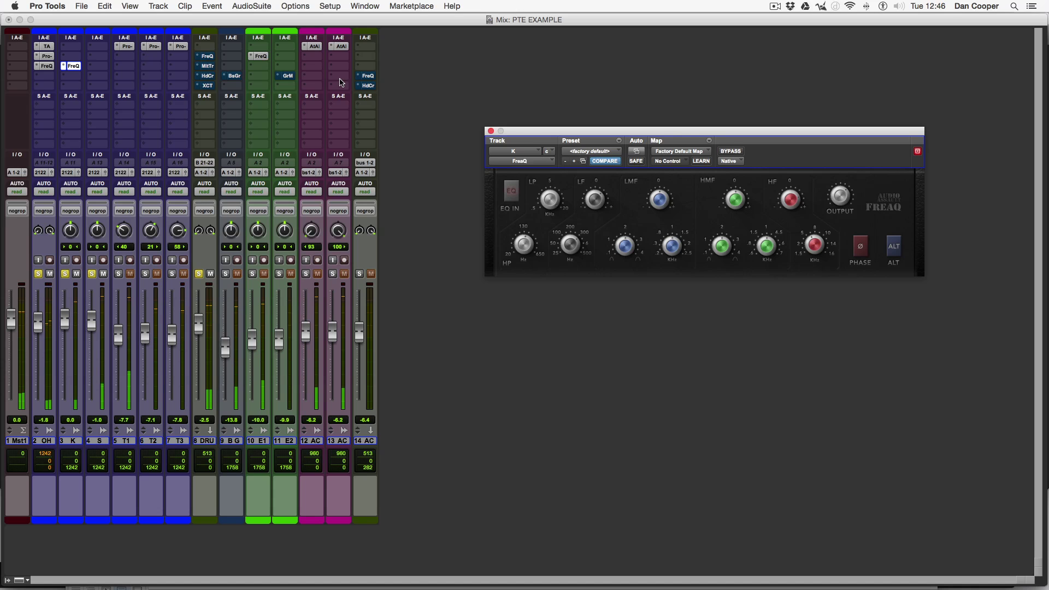
Bring up MultiTransient on the snare track and audition its frequency bands by switching them off and on
{"action": "left_click", "coordinate": [514, 150]}
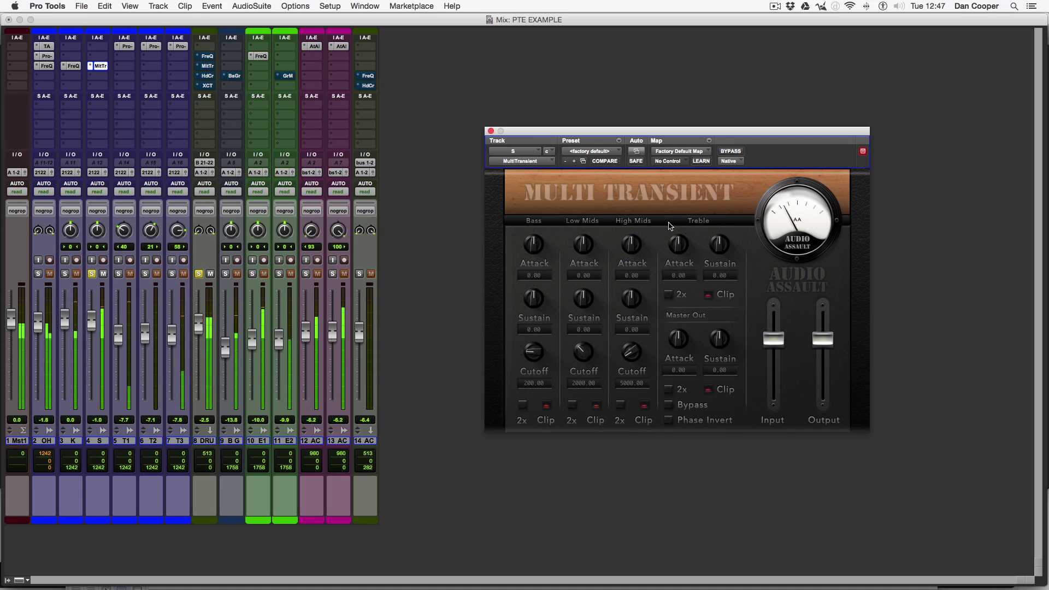
{"action": "left_click", "coordinate": [629, 222]}
{"action": "left_click", "coordinate": [578, 222]}
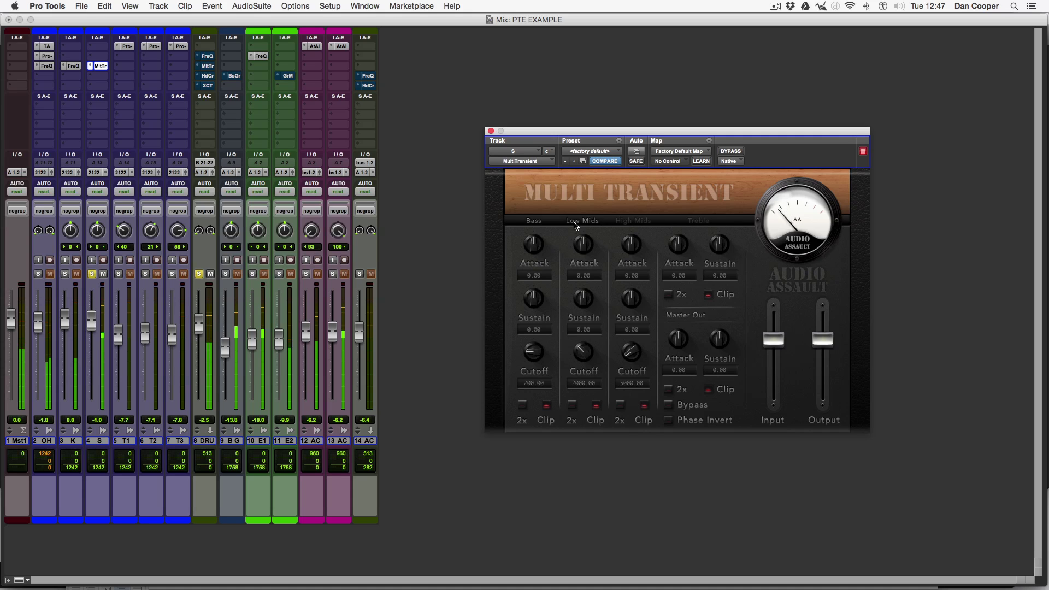
{"action": "left_click", "coordinate": [575, 223]}
{"action": "left_click", "coordinate": [632, 222]}
{"action": "left_click", "coordinate": [697, 221]}
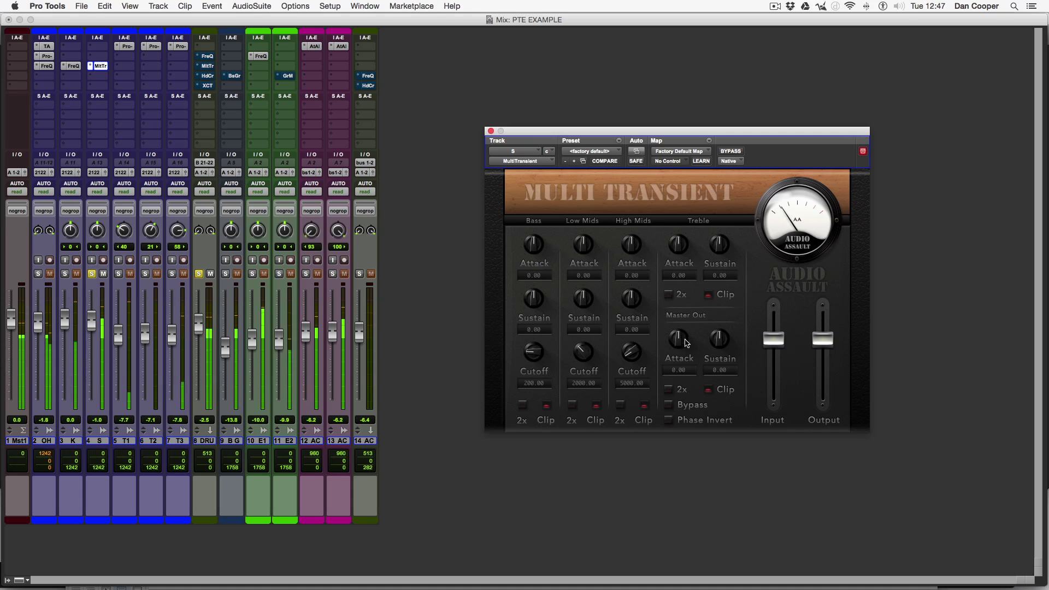
Try strong positive and negative Master Out attack settings on the snare's MultiTransient, and restore the factory default preset
{"action": "left_click_drag", "start_coordinate": [683, 343], "coordinate": [699, 269]}
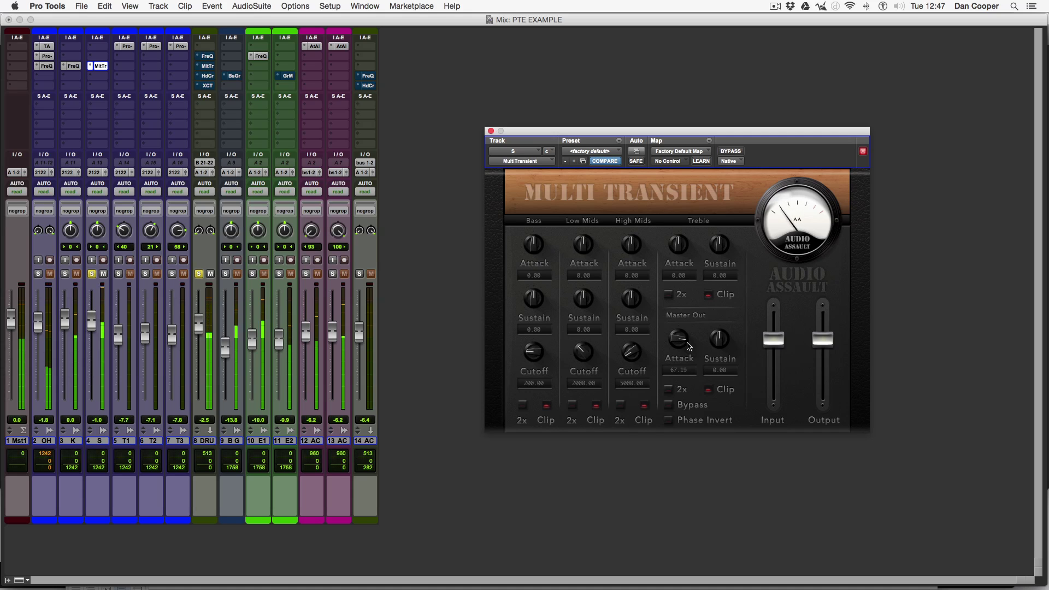
{"action": "left_click_drag", "start_coordinate": [690, 342], "coordinate": [684, 411]}
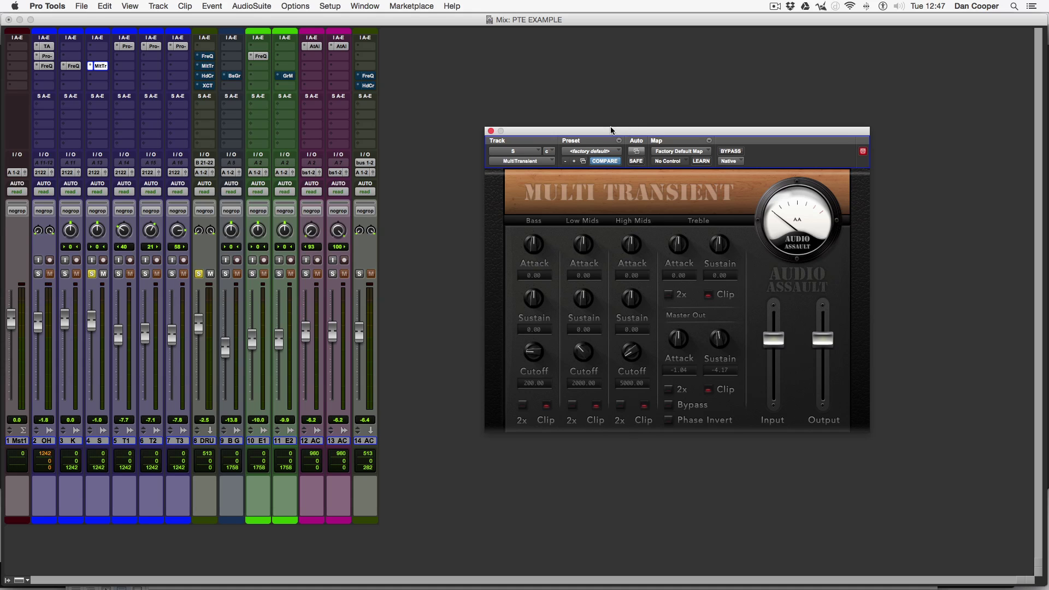
{"action": "left_click", "coordinate": [596, 151]}
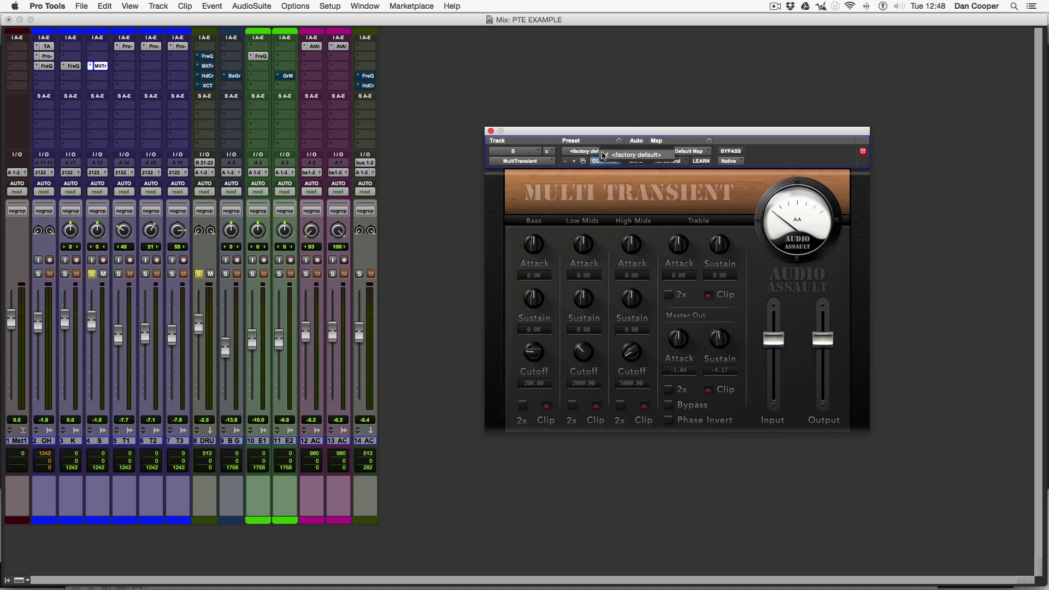
{"action": "left_click", "coordinate": [632, 156]}
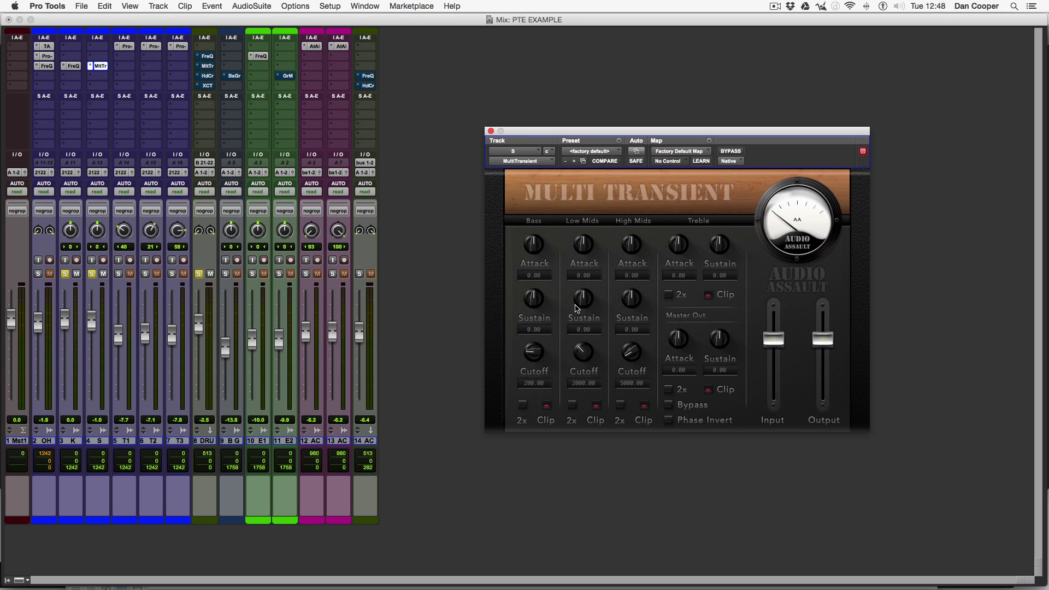
Play the soloed kick, snare and overheads; set the snare's MultiTransient Low Mids sustain to -45.83 and attack to 15.10, High Mids to -39.06 and 23.44
{"action": "key", "text": "shift+s"}
{"action": "key", "text": "space"}
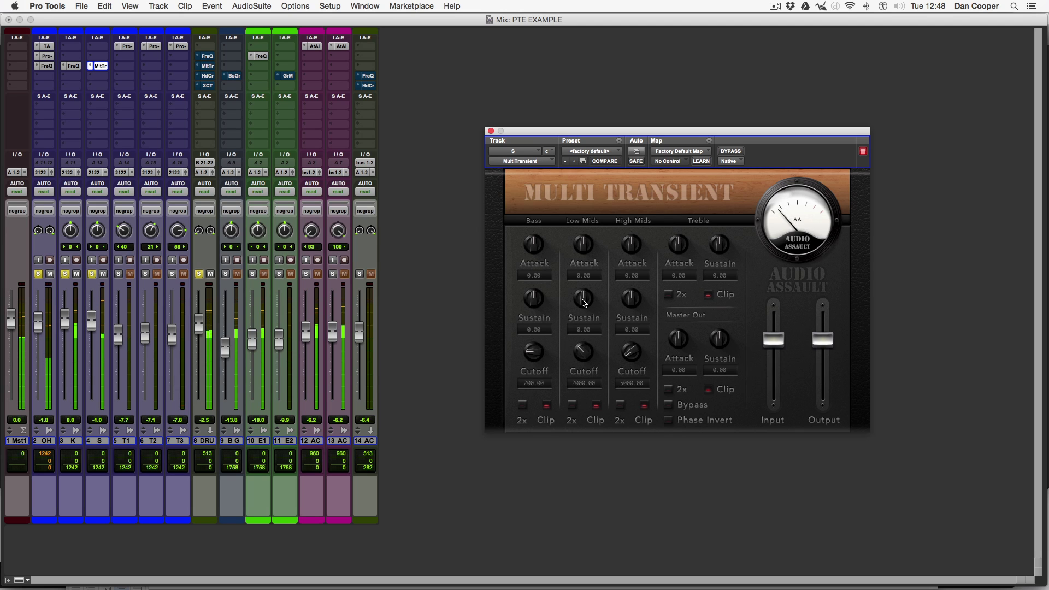
{"action": "left_click_drag", "start_coordinate": [583, 300], "coordinate": [583, 349]}
{"action": "left_click_drag", "start_coordinate": [623, 304], "coordinate": [623, 345]}
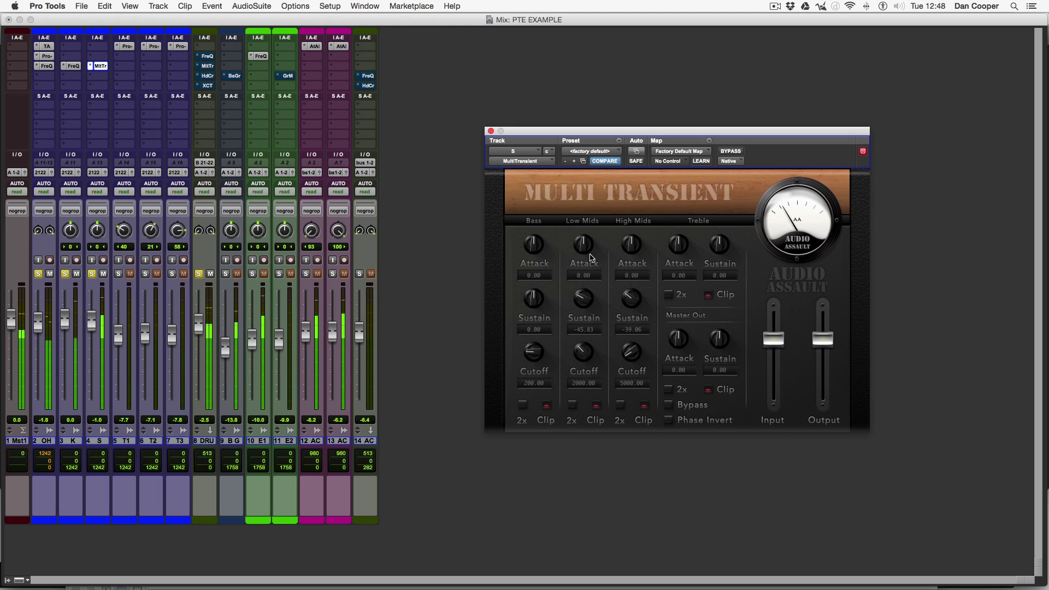
{"action": "left_click_drag", "start_coordinate": [591, 258], "coordinate": [632, 226]}
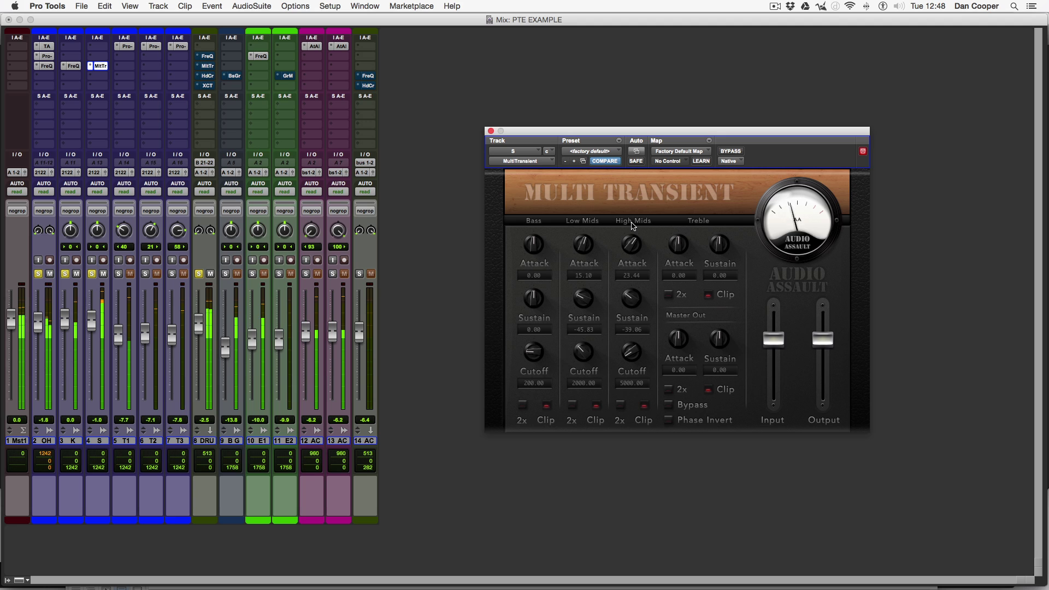
Refine the snare's transient shaping to Low Mids attack 20.83 and sustain -64.58, High Mids attack 26.04 and sustain -55.21
{"action": "left_click_drag", "start_coordinate": [586, 298], "coordinate": [589, 304]}
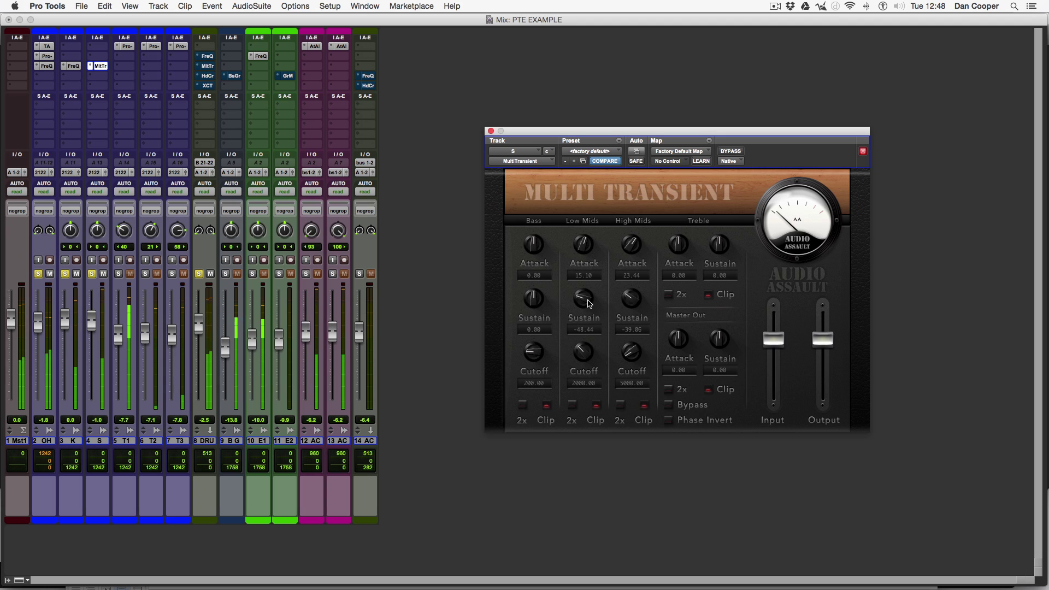
{"action": "left_click_drag", "start_coordinate": [584, 247], "coordinate": [632, 251]}
{"action": "left_click_drag", "start_coordinate": [631, 306], "coordinate": [630, 328]}
{"action": "left_click_drag", "start_coordinate": [588, 307], "coordinate": [588, 322]}
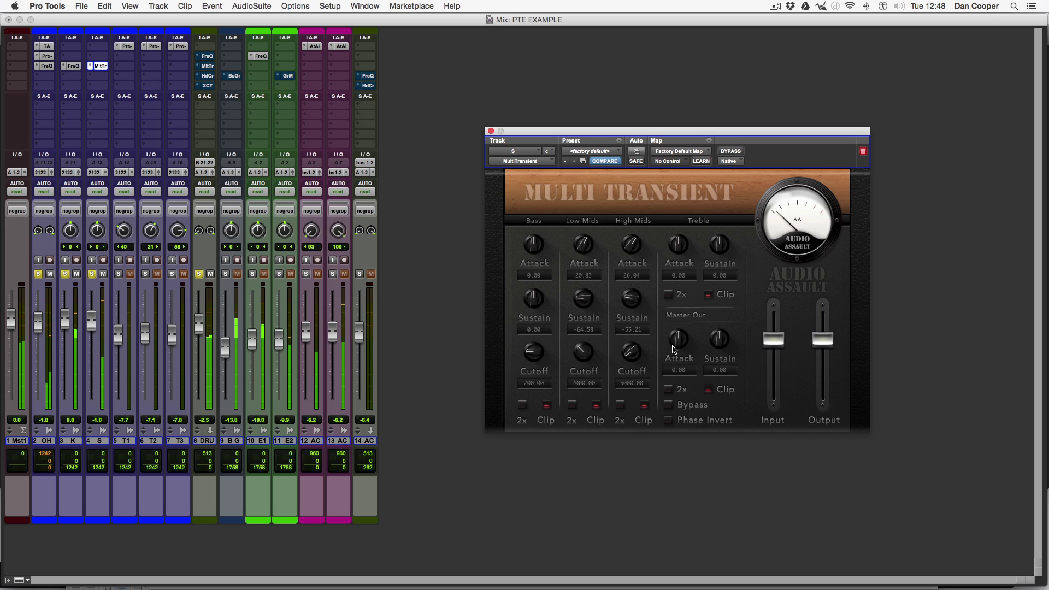
Set the snare's Master Out attack to 19.27 and Treble attack to 5.21, and compare the sound with MultiTransient bypassed
{"action": "left_click_drag", "start_coordinate": [686, 342], "coordinate": [693, 323]}
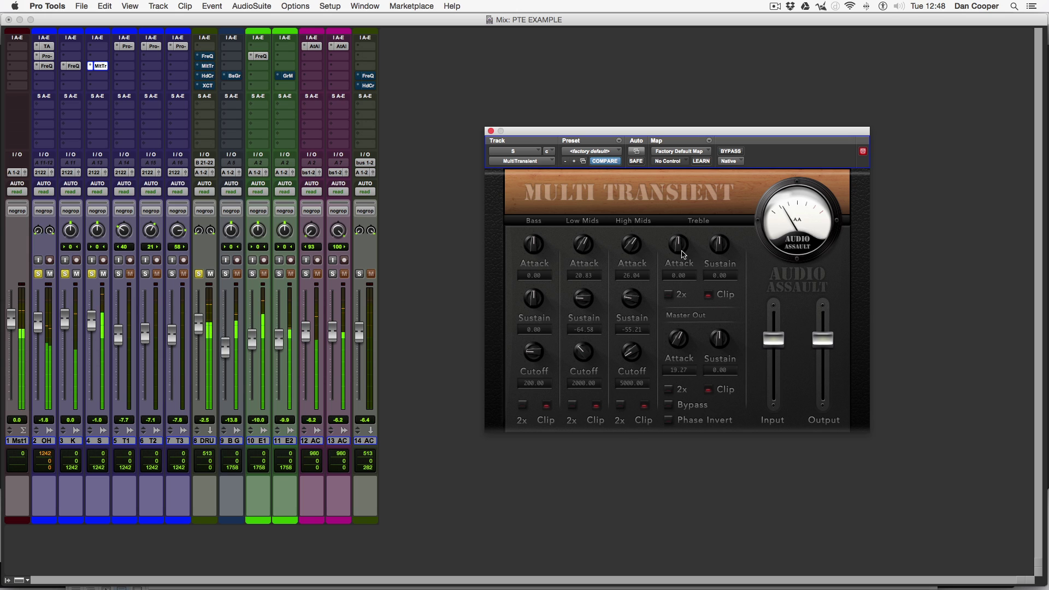
{"action": "left_click_drag", "start_coordinate": [683, 254], "coordinate": [683, 249]}
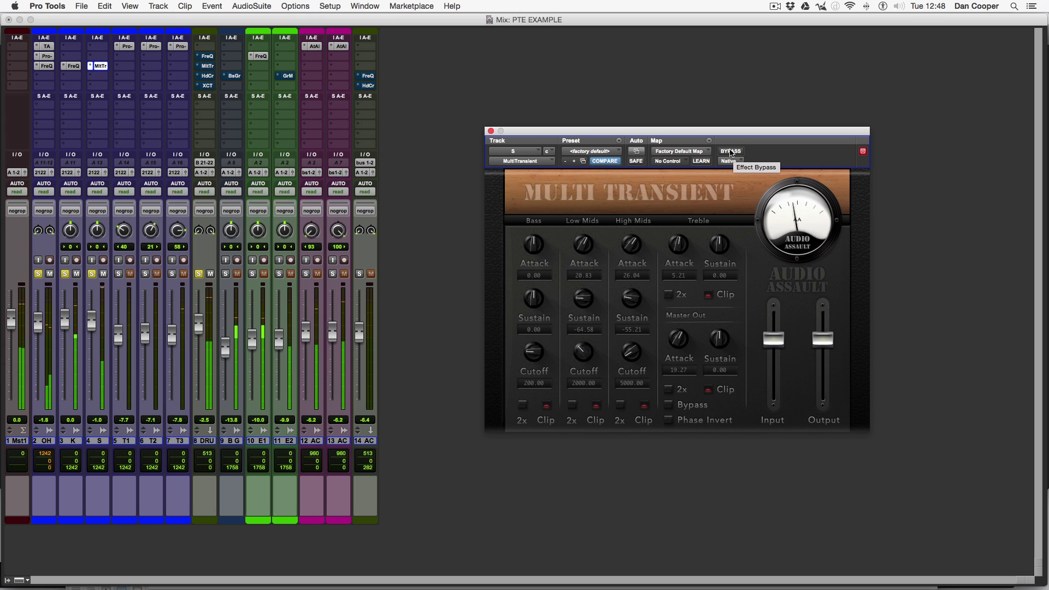
{"action": "left_click", "coordinate": [732, 153]}
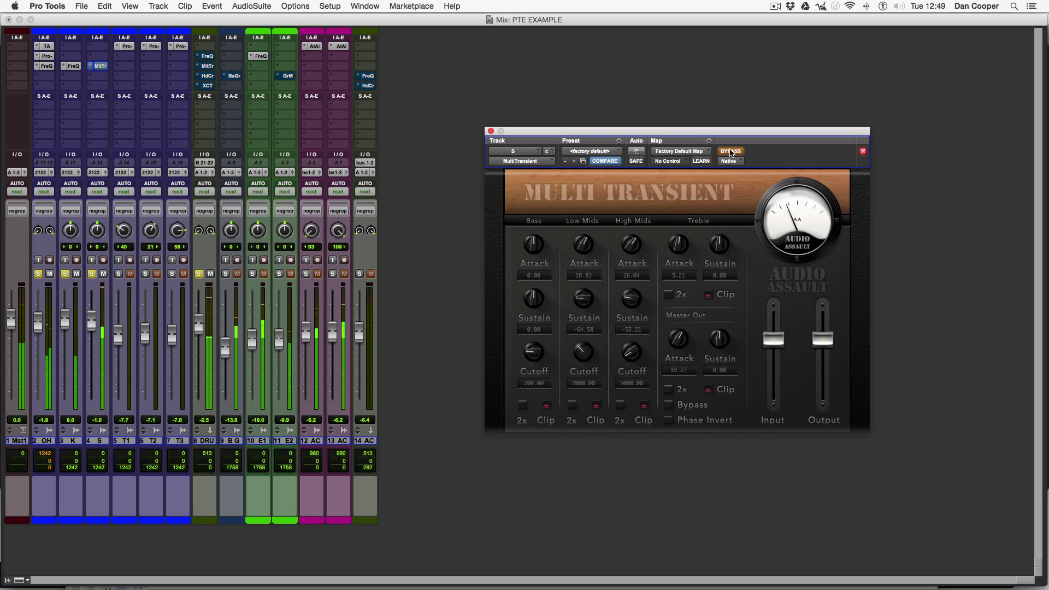
{"action": "left_click", "coordinate": [732, 153]}
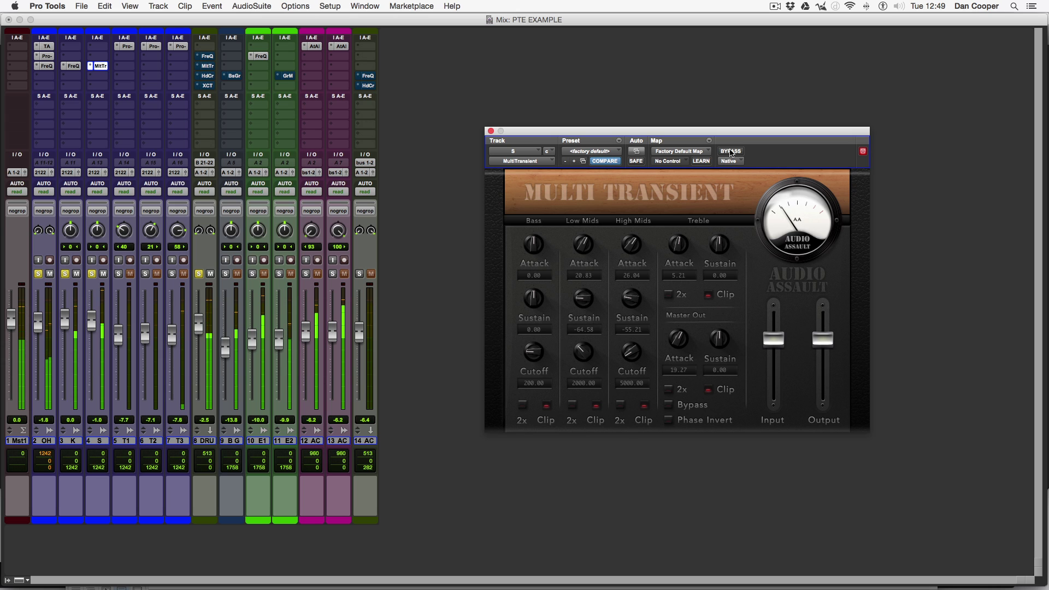
Compare the snare's transient shaping with the unprocessed sound by repeatedly switching MultiTransient in and out of bypass
{"action": "left_click", "coordinate": [731, 152]}
{"action": "left_click", "coordinate": [732, 152]}
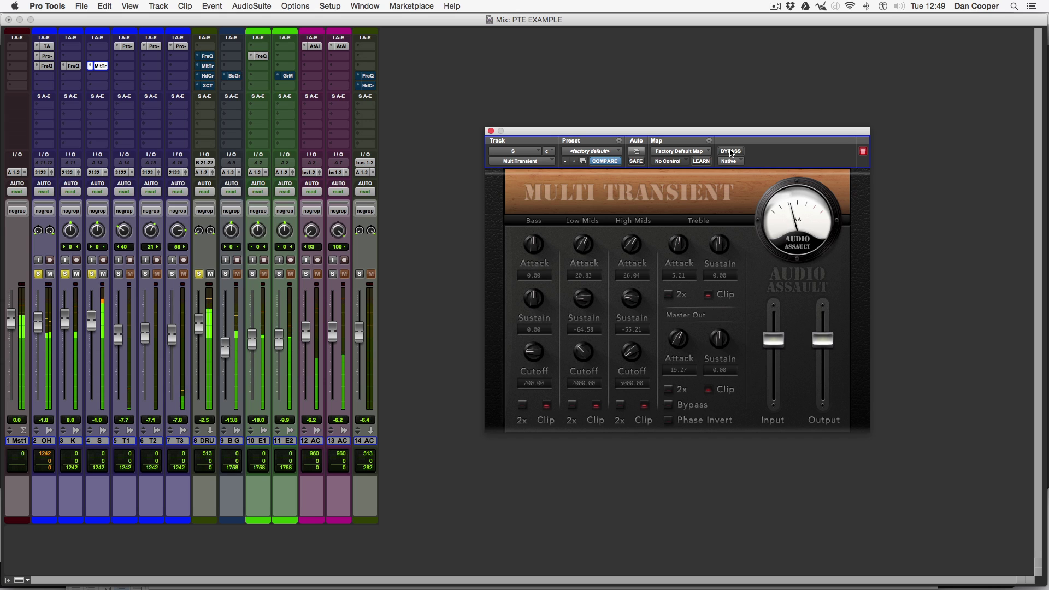
{"action": "left_click", "coordinate": [731, 153]}
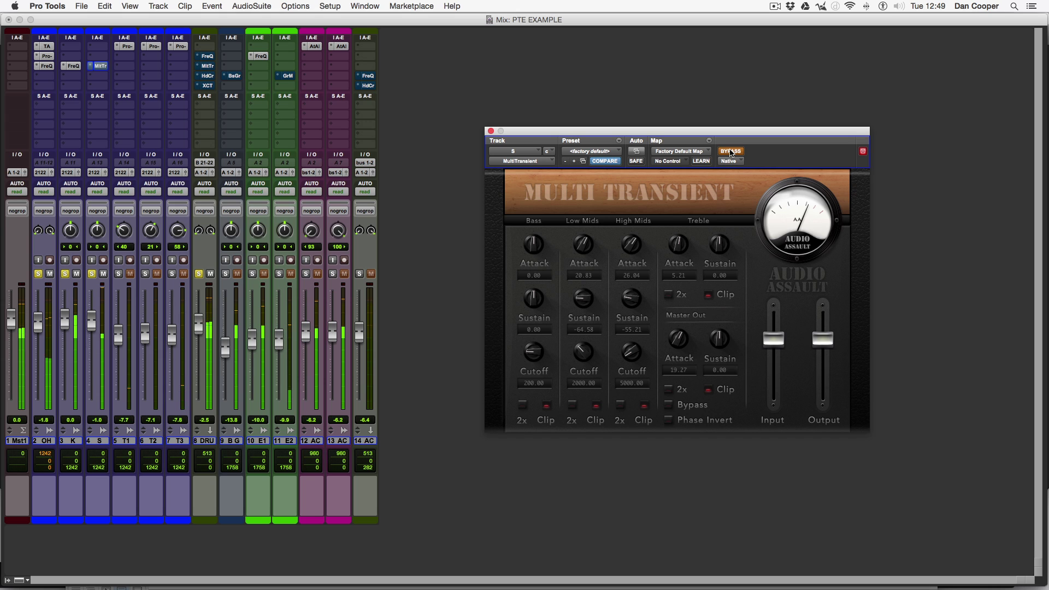
{"action": "left_click", "coordinate": [732, 152]}
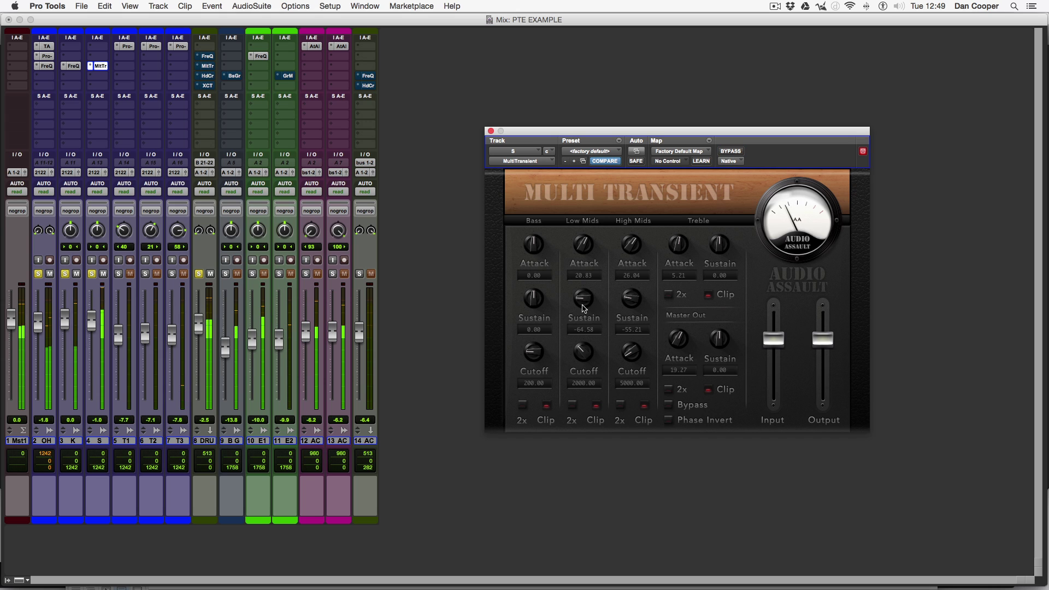
Try the snare's Low Mids and High Mids sustain at 50.52, and settle them at -51.04 and -48.96
{"action": "left_click_drag", "start_coordinate": [582, 306], "coordinate": [583, 276]}
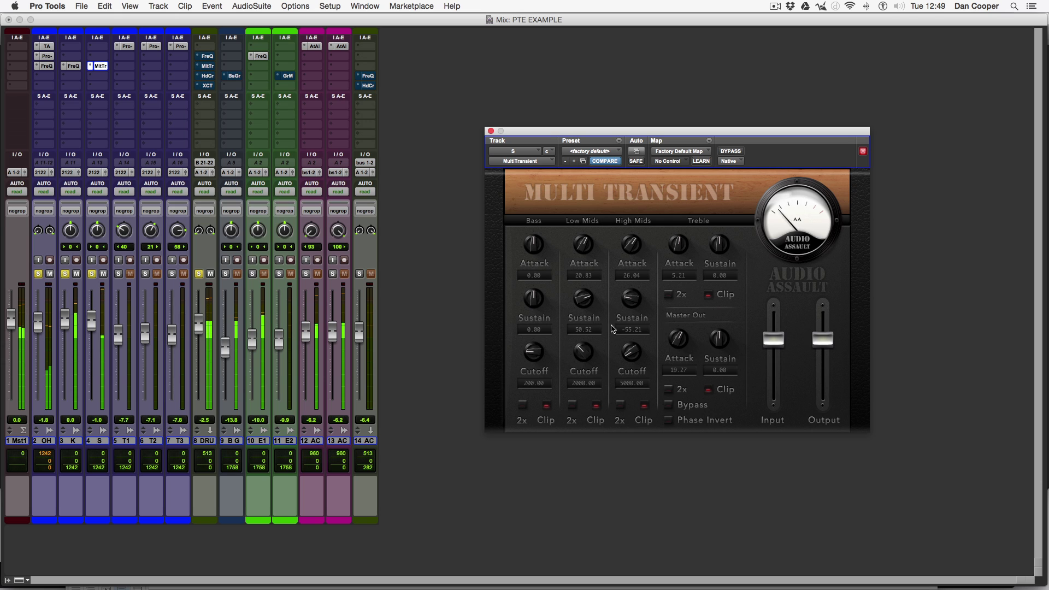
{"action": "left_click_drag", "start_coordinate": [633, 300], "coordinate": [633, 298]}
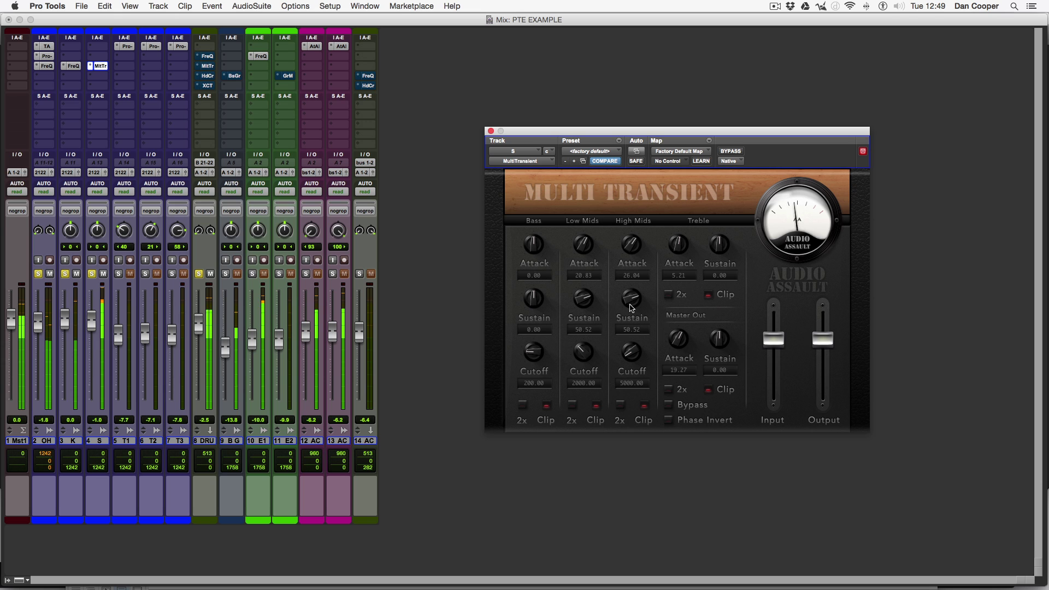
{"action": "left_click_drag", "start_coordinate": [632, 307], "coordinate": [632, 331]}
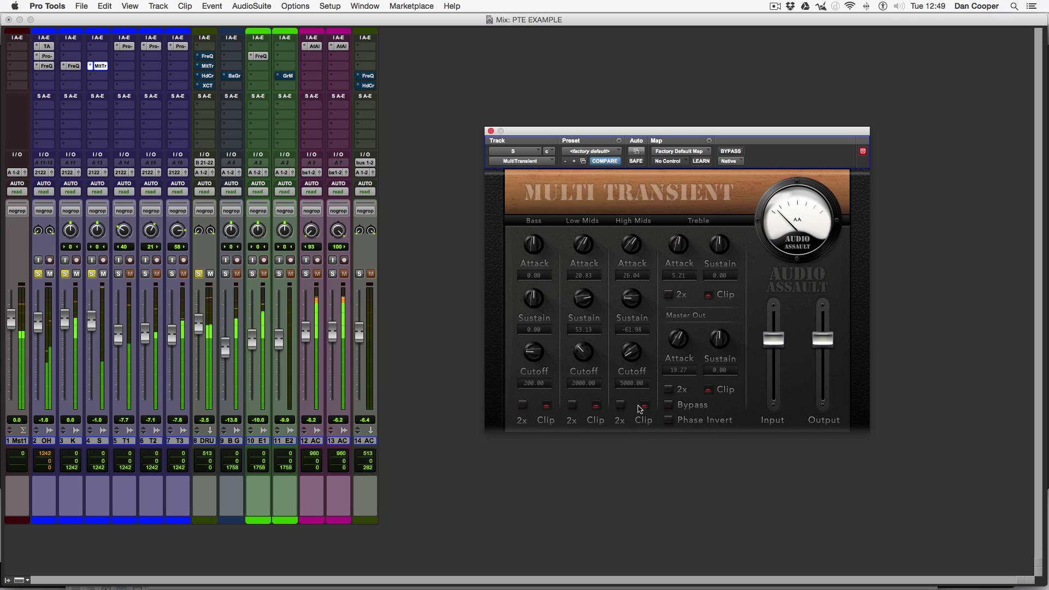
{"action": "mouse_move", "coordinate": [591, 295]}
{"action": "left_mouse_down"}
{"action": "mouse_move", "coordinate": [595, 408]}
{"action": "mouse_move", "coordinate": [582, 308]}
{"action": "left_mouse_up"}
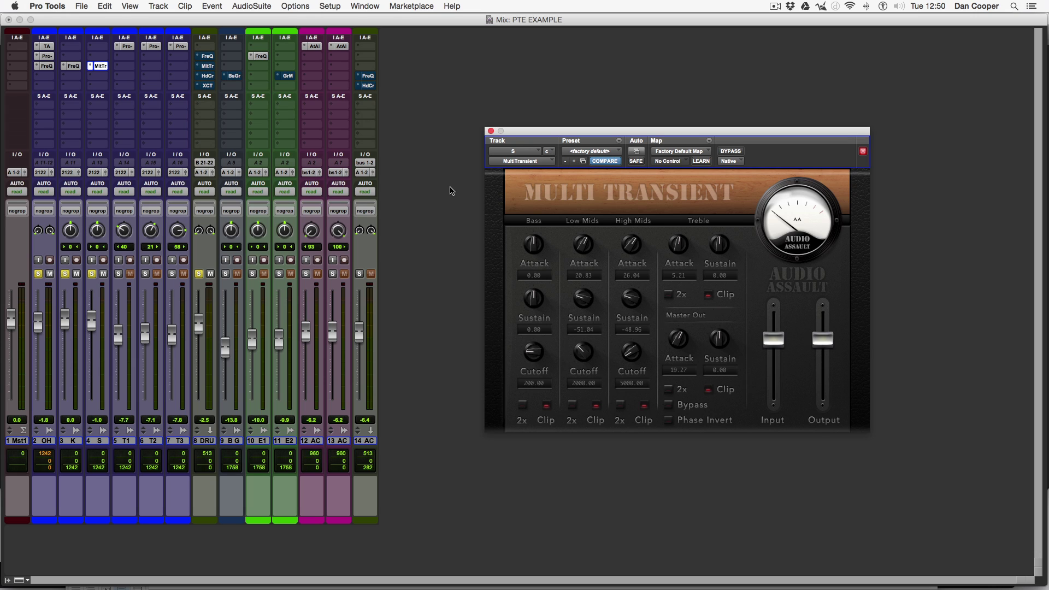
Activate and open MultiTransient on the drums buss, and start playback of the drums
{"action": "left_click", "coordinate": [207, 66]}
{"action": "left_click", "coordinate": [207, 66], "text": "super"}
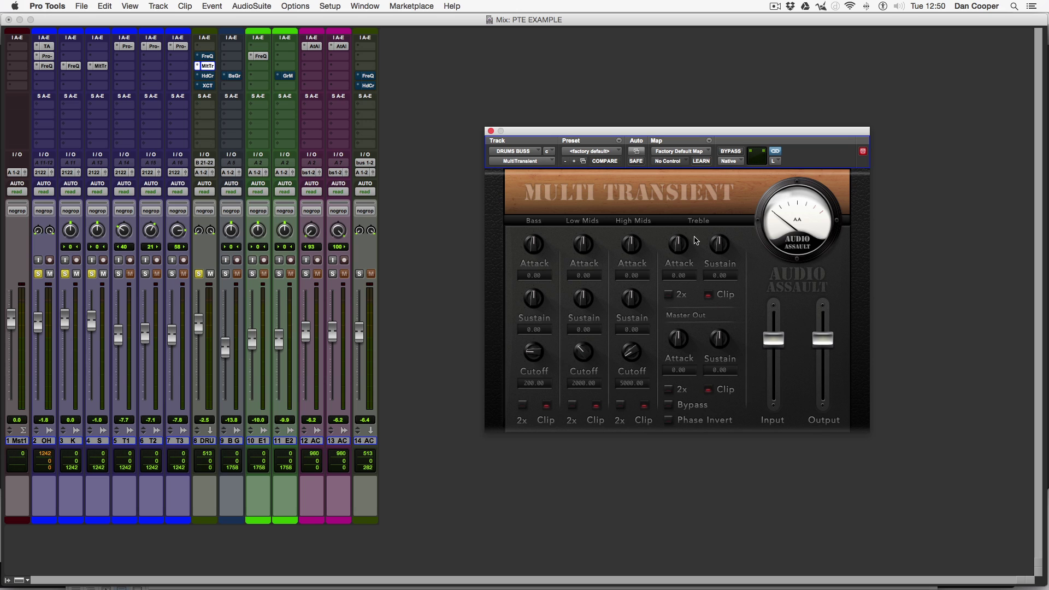
{"action": "key", "text": "space"}
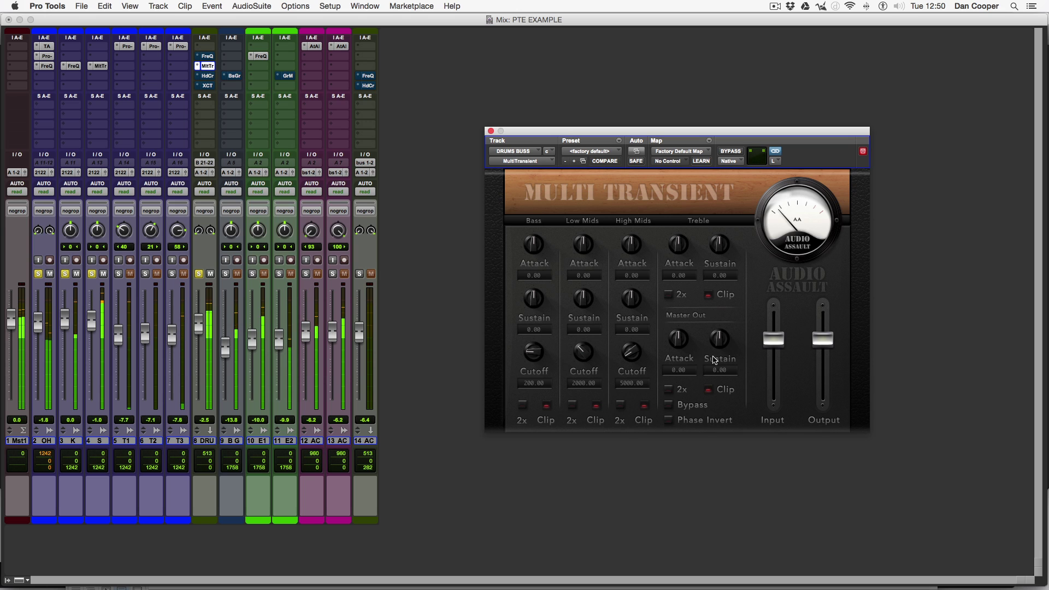
Isolate the drums buss's Bass band by muting the other three, set its cutoff to 78.03, and restore all bands
{"action": "left_click", "coordinate": [583, 220]}
{"action": "left_click", "coordinate": [633, 220]}
{"action": "left_click", "coordinate": [699, 221]}
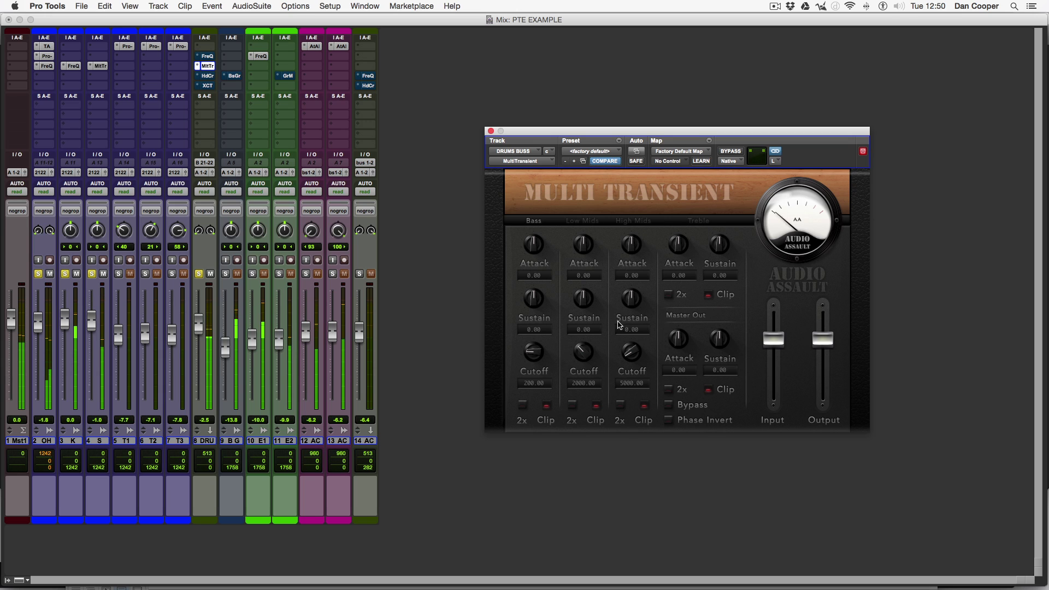
{"action": "left_click_drag", "start_coordinate": [535, 361], "coordinate": [545, 388]}
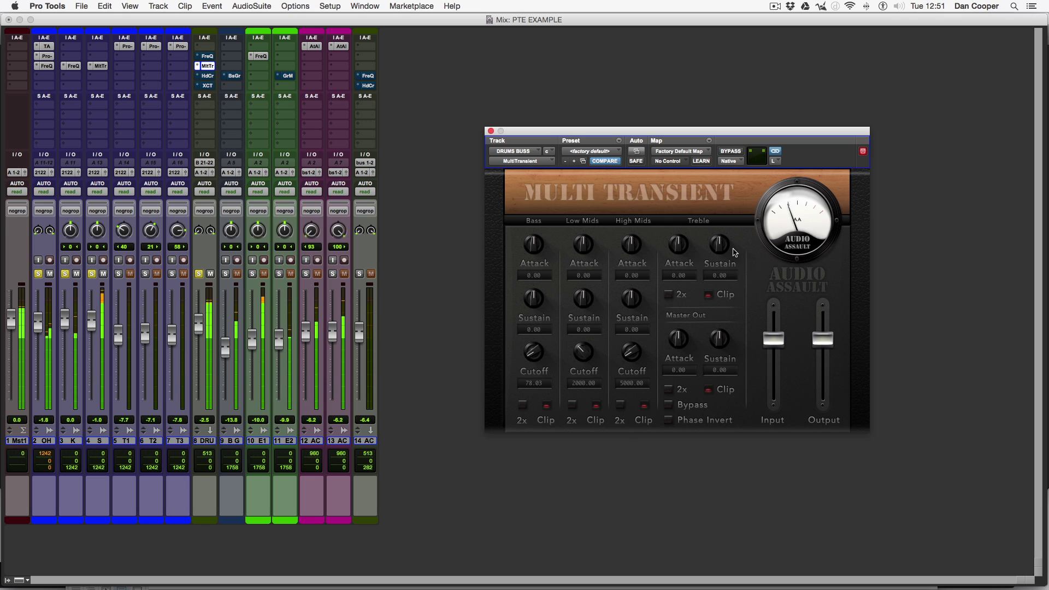
Set the drums buss's Treble sustain to 65.10, Bass sustain to -53.13 and Bass attack to 6.77, and compare with MultiTransient bypassed
{"action": "left_click_drag", "start_coordinate": [722, 249], "coordinate": [733, 224]}
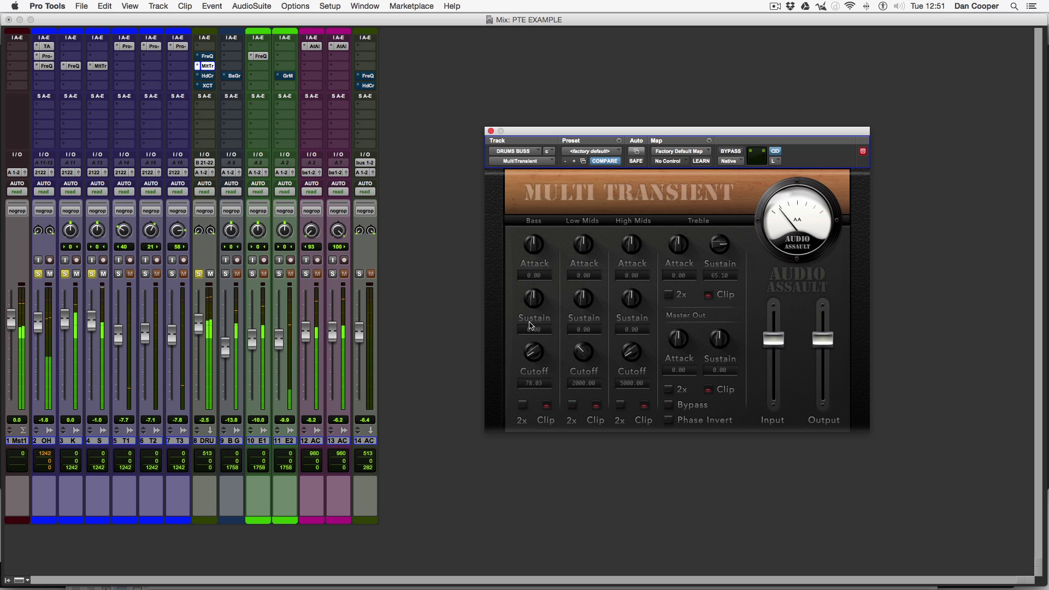
{"action": "left_click_drag", "start_coordinate": [537, 301], "coordinate": [537, 358]}
{"action": "left_click", "coordinate": [730, 152]}
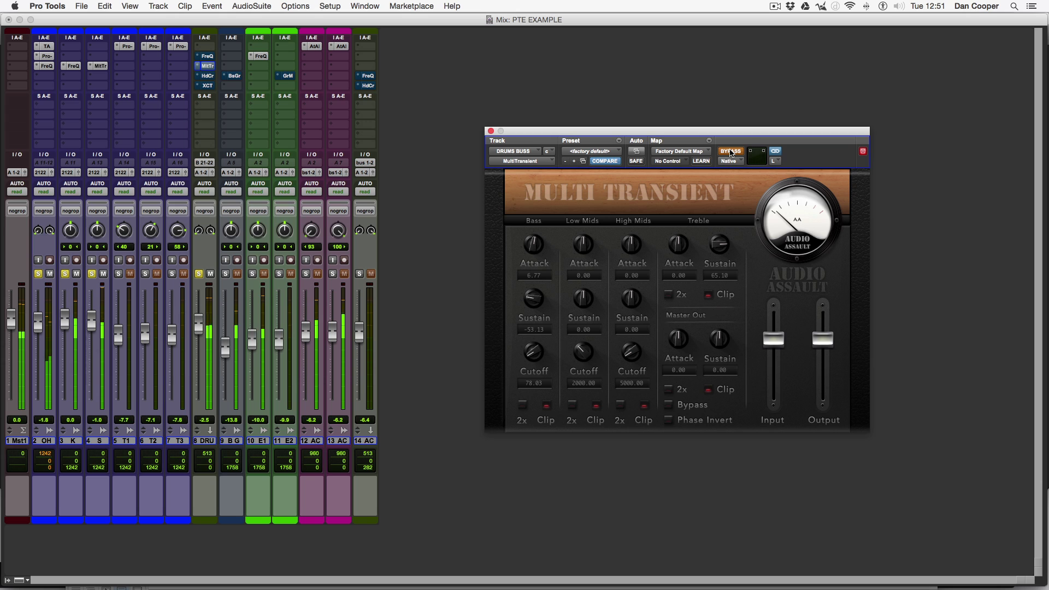
{"action": "left_click", "coordinate": [731, 151]}
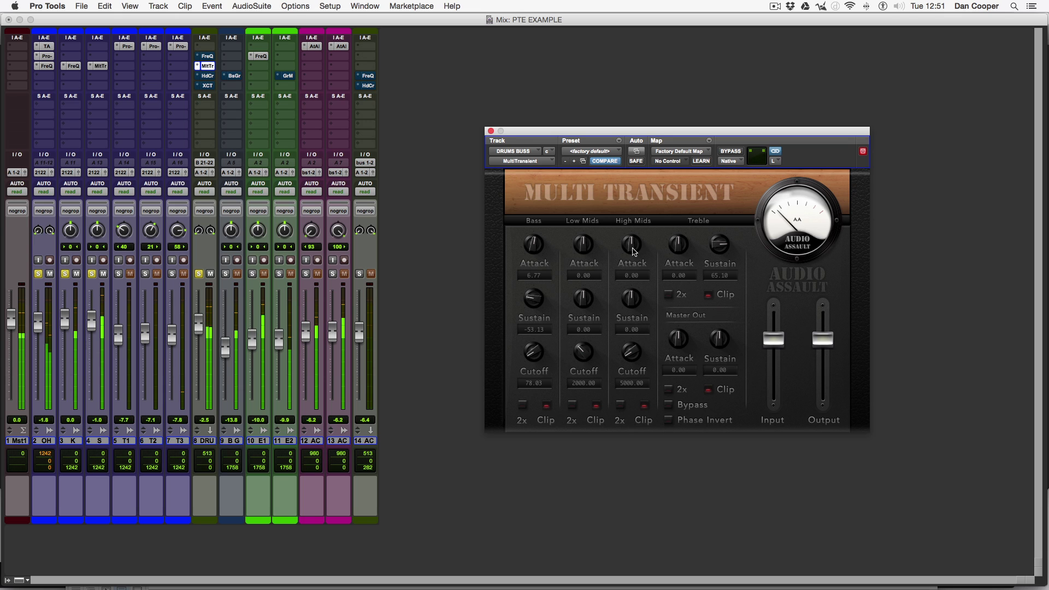
Set the drums buss's High Mids attack to 25.52 and compare the result with MultiTransient bypassed
{"action": "mouse_move", "coordinate": [633, 250]}
{"action": "left_mouse_down"}
{"action": "mouse_move", "coordinate": [642, 209]}
{"action": "mouse_move", "coordinate": [637, 267]}
{"action": "left_mouse_up"}
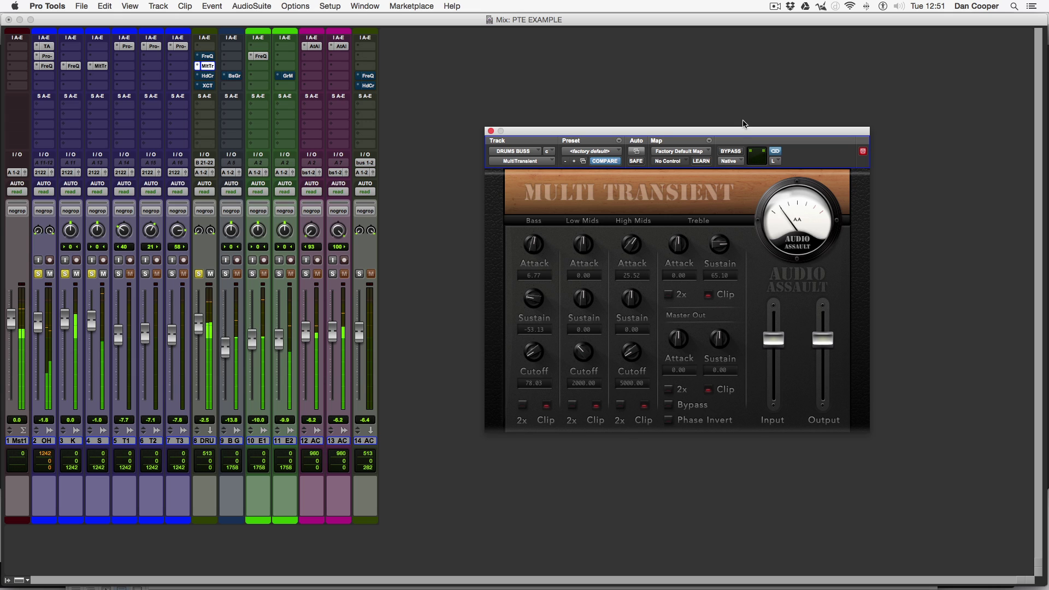
{"action": "left_click", "coordinate": [732, 152]}
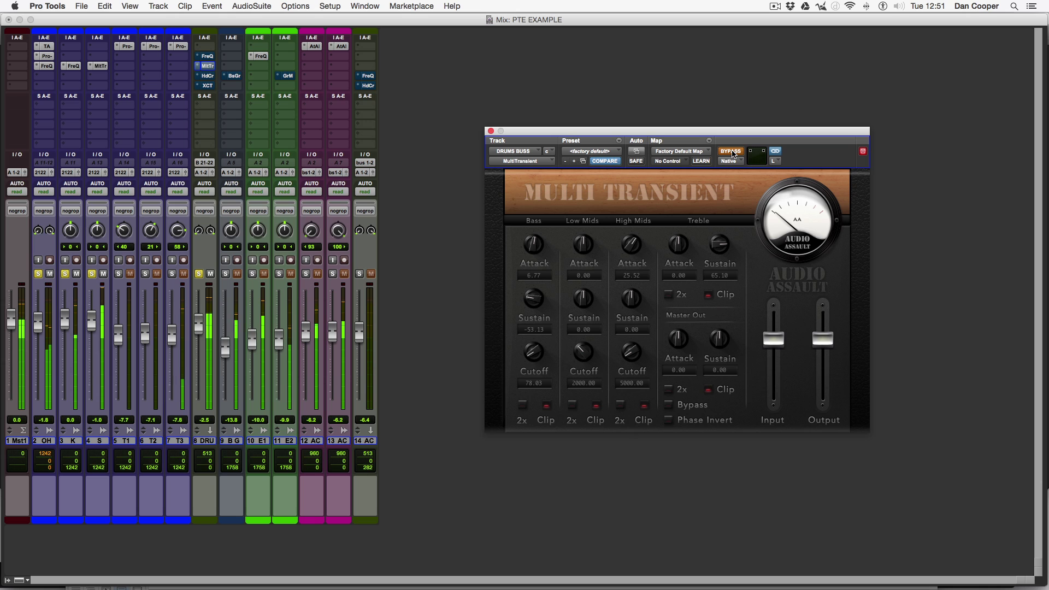
{"action": "left_click", "coordinate": [732, 152]}
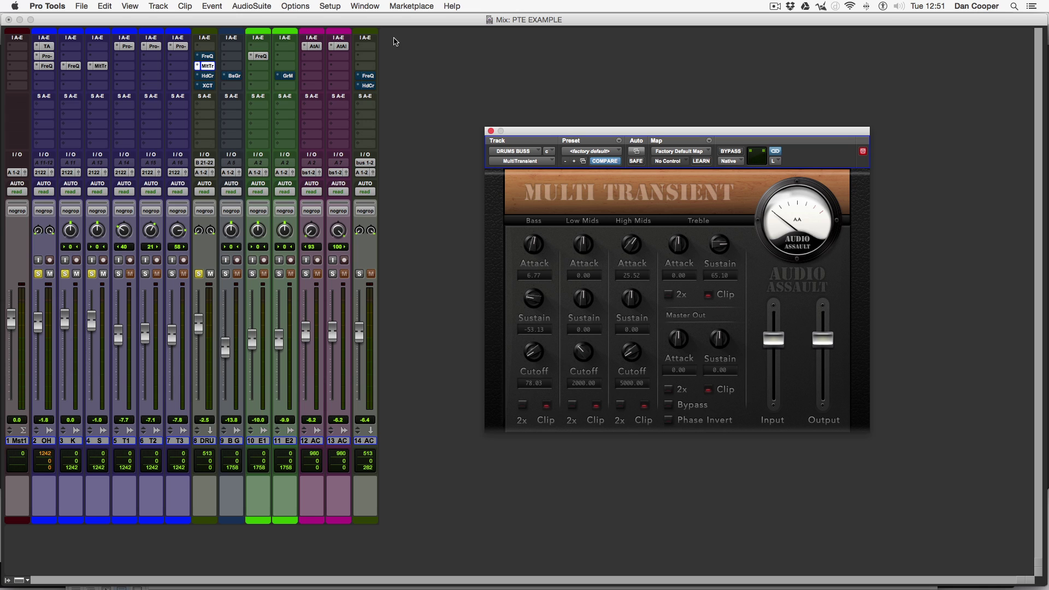
Open HeadCrusher on the drums buss, play the drums, and take the plug-in out of bypass
{"action": "left_click", "coordinate": [207, 76]}
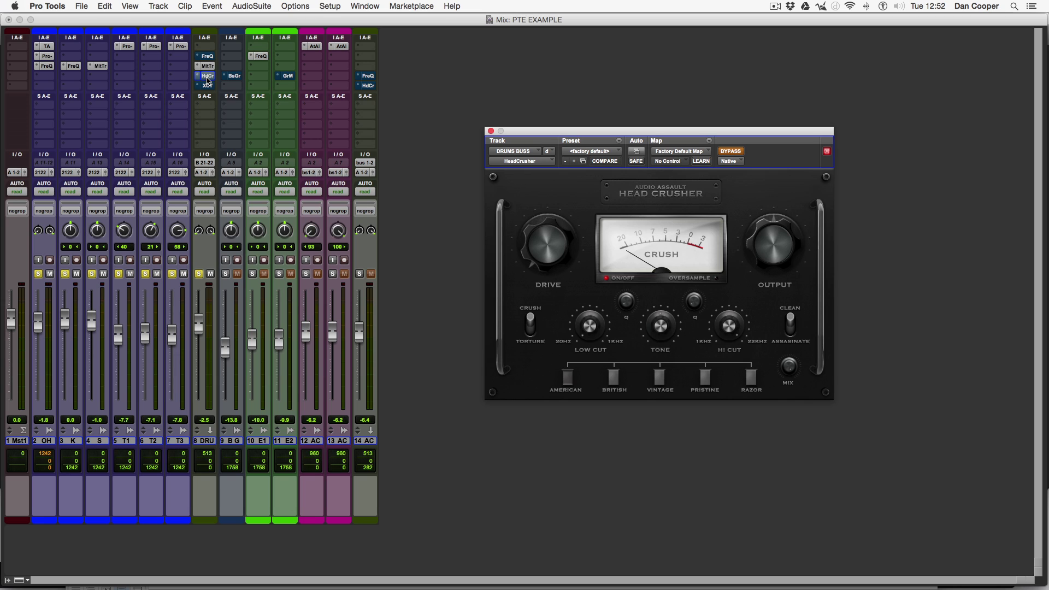
{"action": "key", "text": "space"}
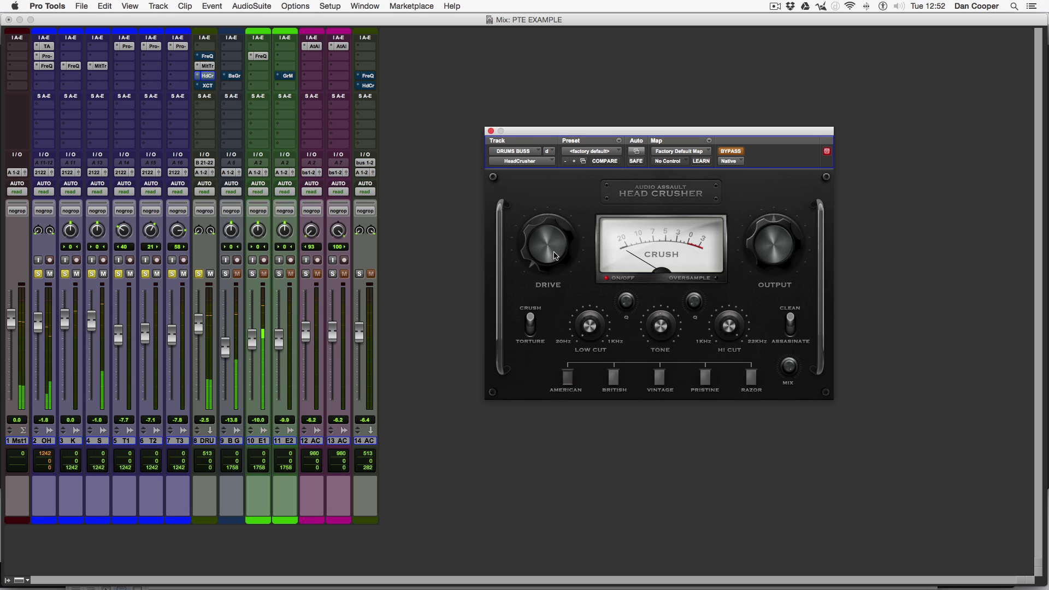
{"action": "left_click", "coordinate": [730, 151]}
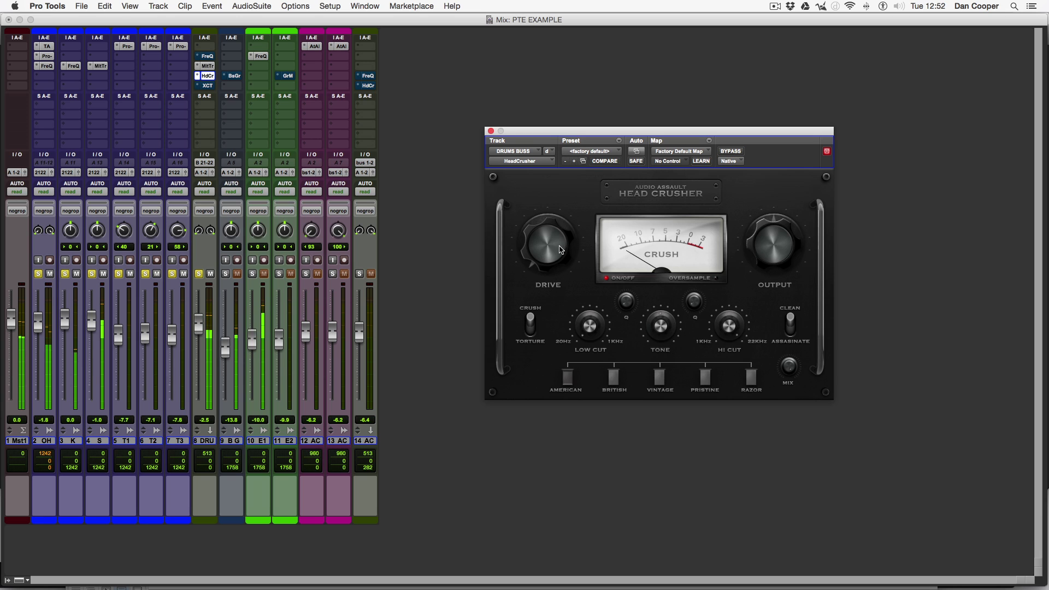
Raise HeadCrusher's Drive and lower its Output to compensate, and compare the drums with the plug-in bypassed
{"action": "left_click_drag", "start_coordinate": [562, 249], "coordinate": [561, 231]}
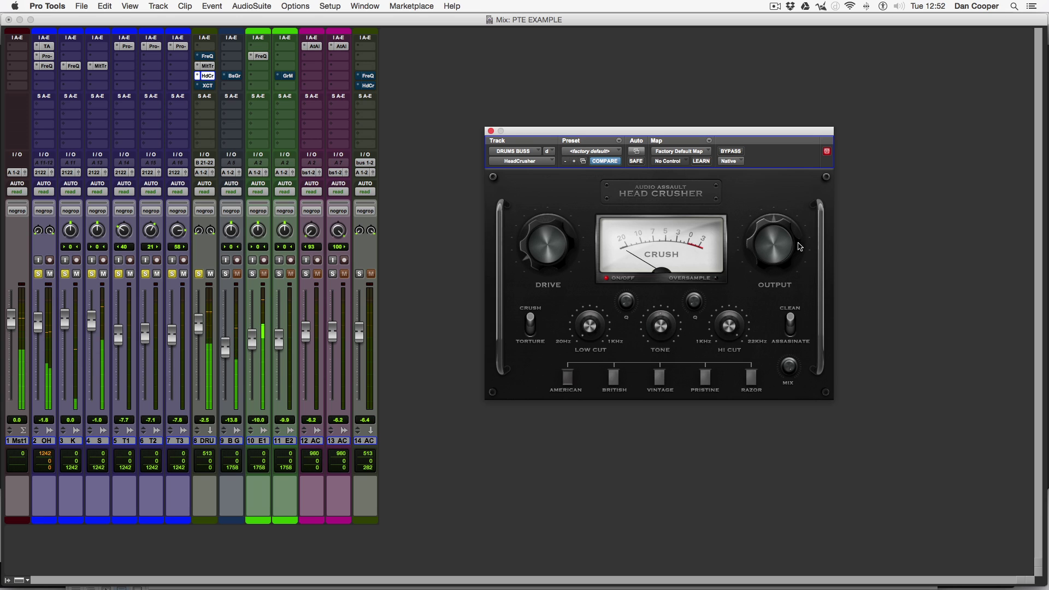
{"action": "left_click_drag", "start_coordinate": [778, 247], "coordinate": [776, 263]}
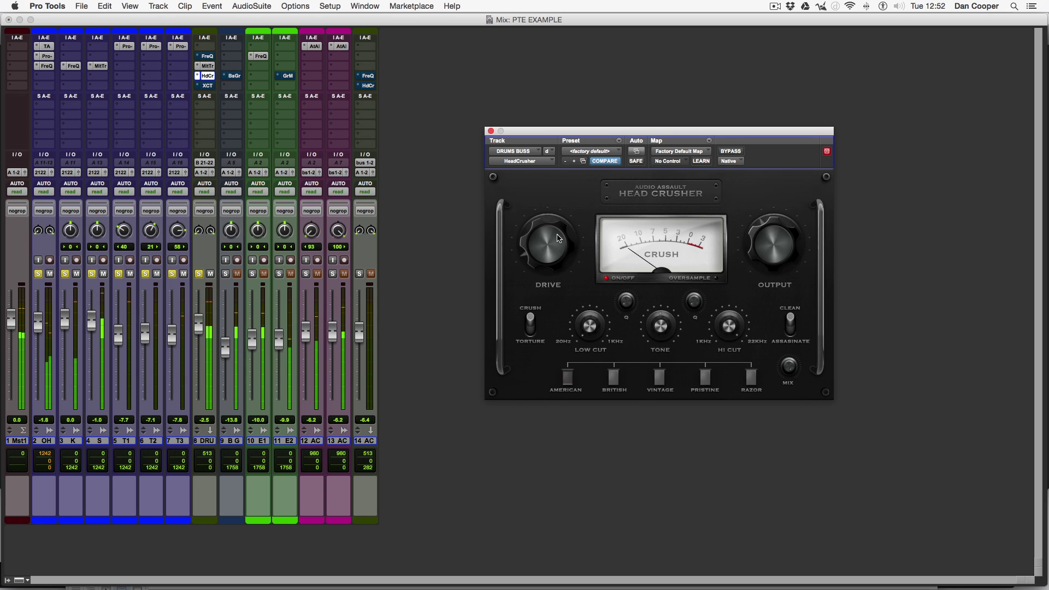
{"action": "left_click", "coordinate": [732, 153]}
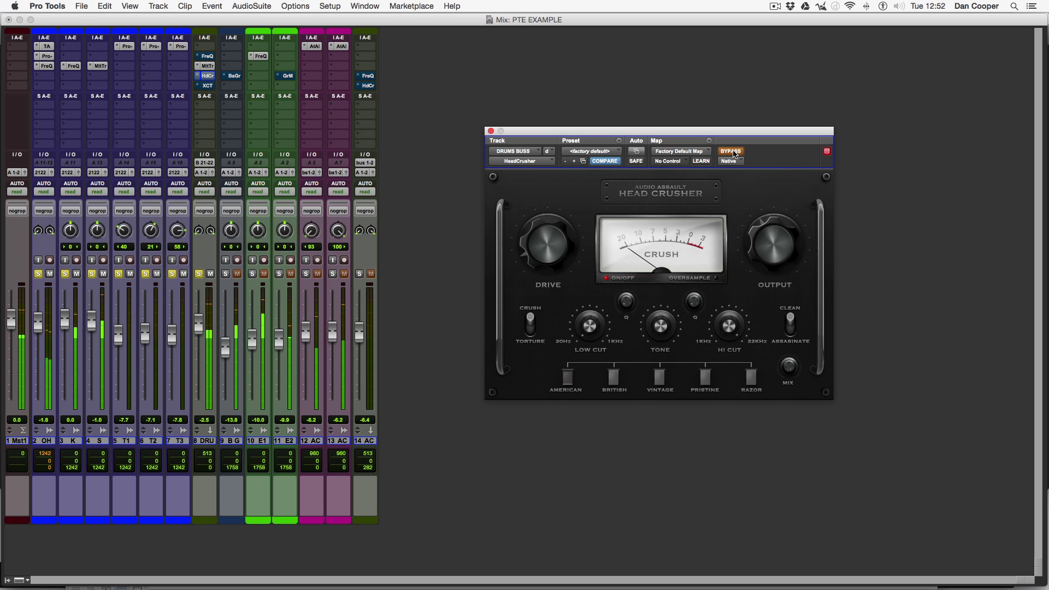
{"action": "left_click", "coordinate": [735, 155]}
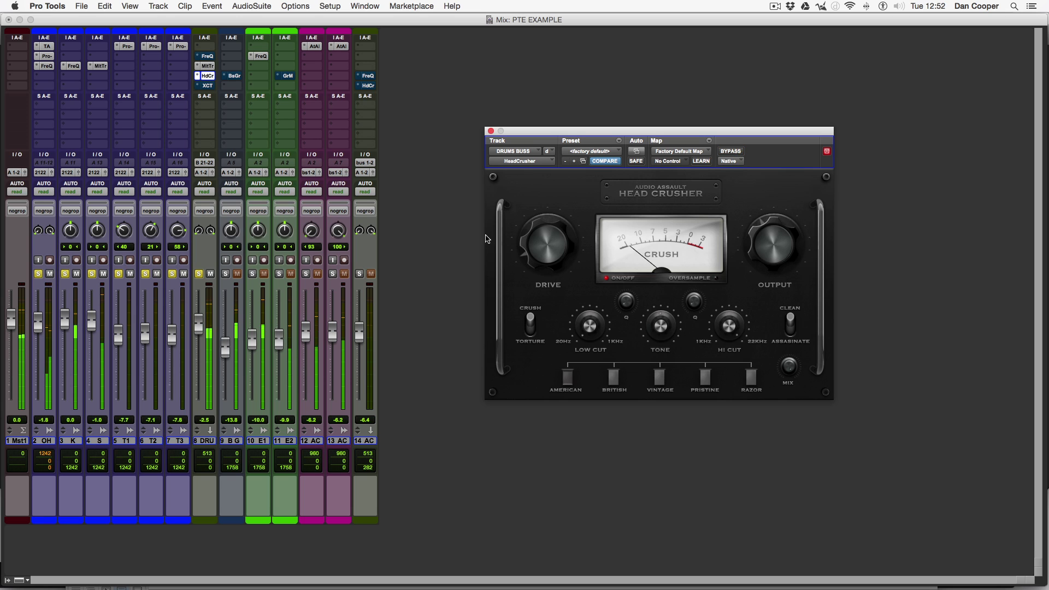
Refine HeadCrusher's Drive on the drums buss by trying heavier and lighter settings, compensating with the Output level
{"action": "left_click_drag", "start_coordinate": [539, 239], "coordinate": [542, 228]}
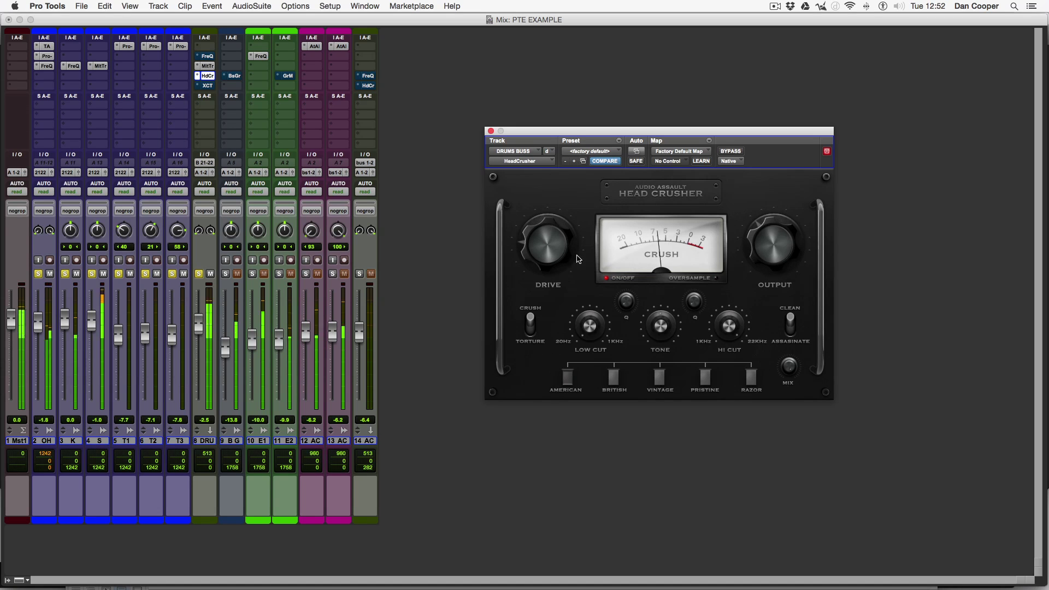
{"action": "left_click_drag", "start_coordinate": [547, 250], "coordinate": [549, 244]}
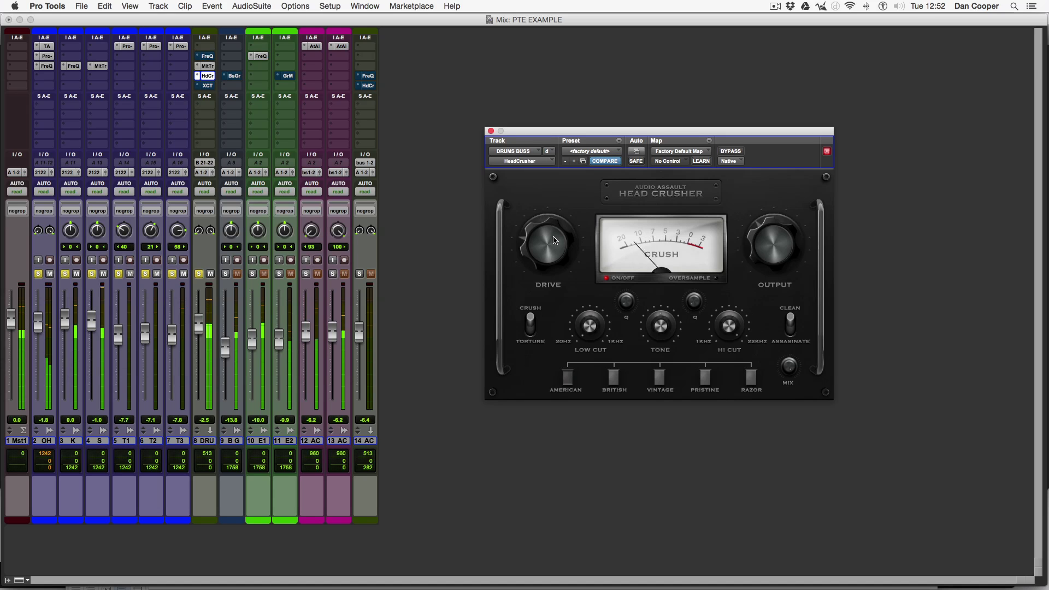
{"action": "mouse_move", "coordinate": [554, 240]}
{"action": "left_mouse_down"}
{"action": "mouse_move", "coordinate": [561, 232]}
{"action": "mouse_move", "coordinate": [559, 243]}
{"action": "left_mouse_up"}
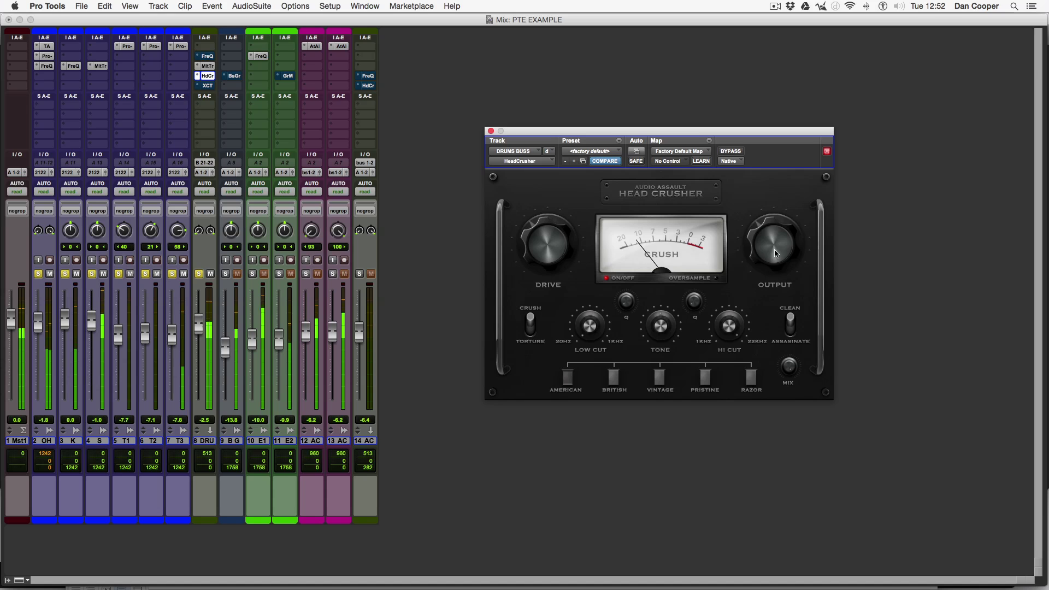
{"action": "left_click_drag", "start_coordinate": [776, 253], "coordinate": [775, 263]}
{"action": "left_click_drag", "start_coordinate": [548, 252], "coordinate": [546, 240]}
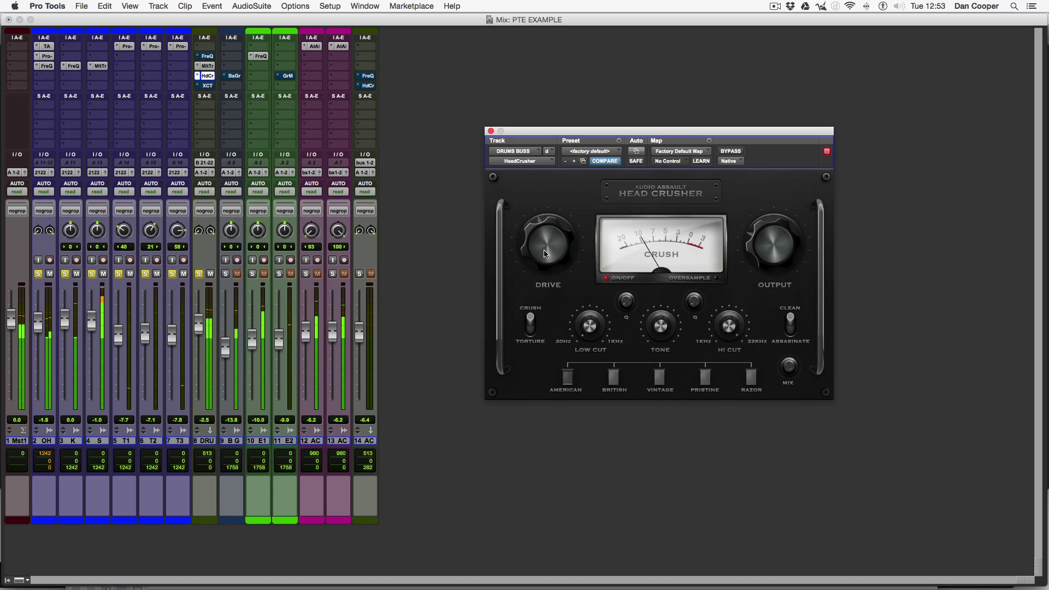
{"action": "left_click_drag", "start_coordinate": [544, 257], "coordinate": [544, 252]}
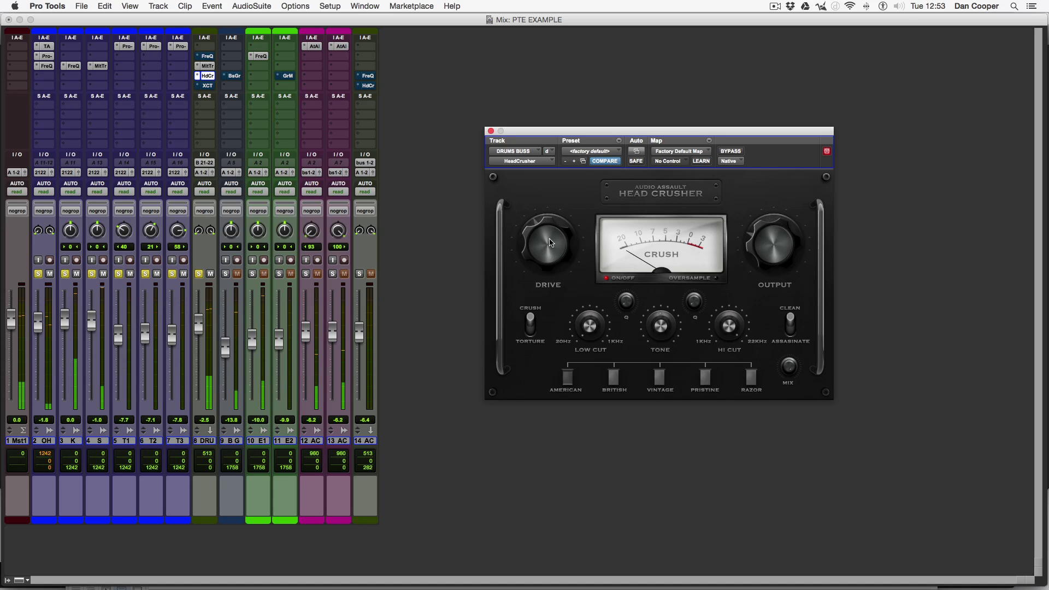
{"action": "left_click_drag", "start_coordinate": [547, 252], "coordinate": [556, 336]}
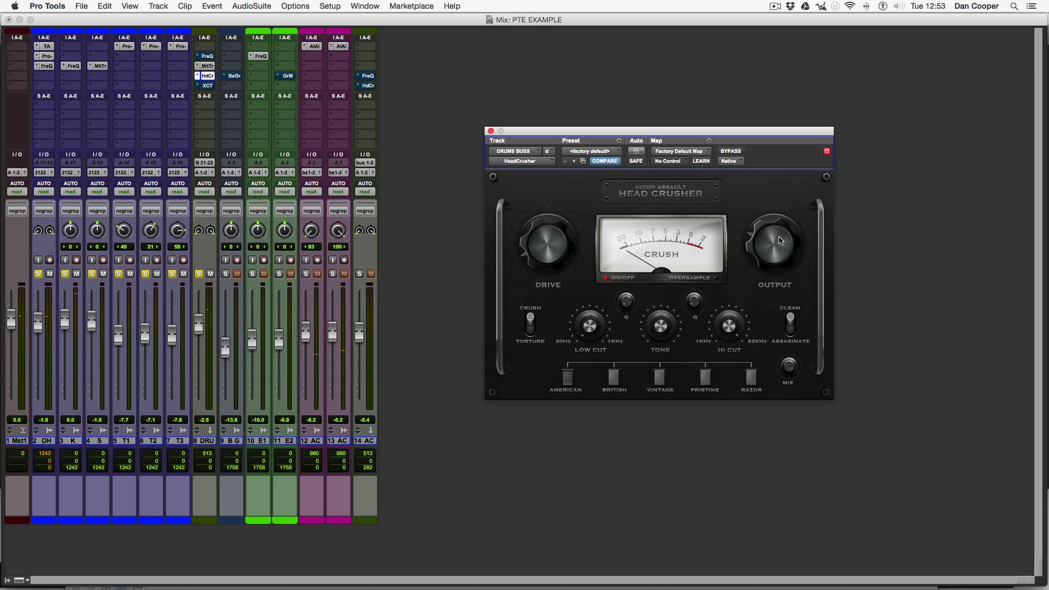
{"action": "left_click_drag", "start_coordinate": [779, 241], "coordinate": [779, 249]}
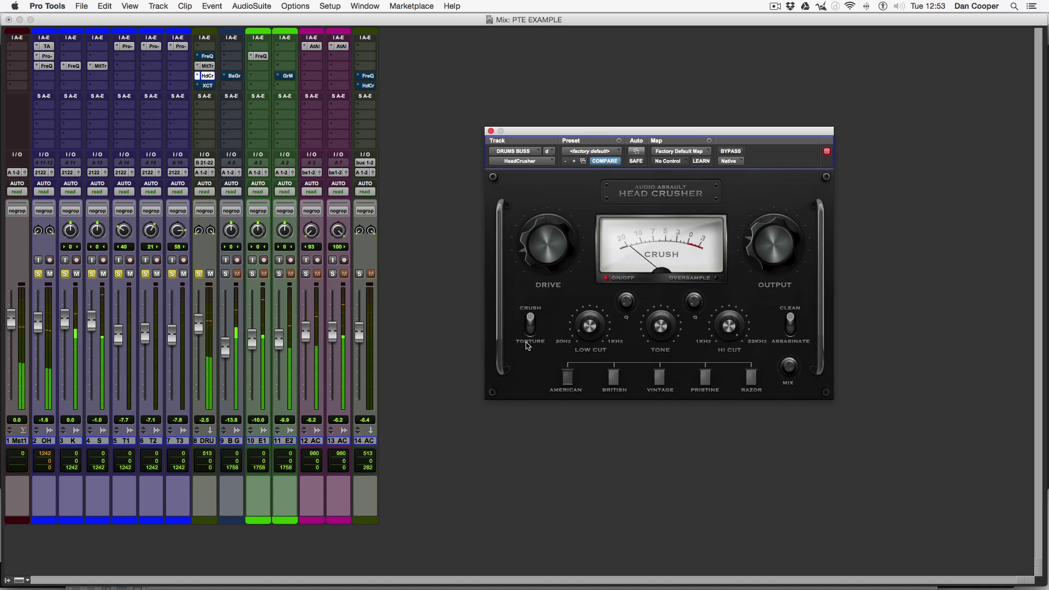
Switch HeadCrusher to Torture and Assasinate modes with more Drive, and choose the British voicing
{"action": "left_click", "coordinate": [530, 328]}
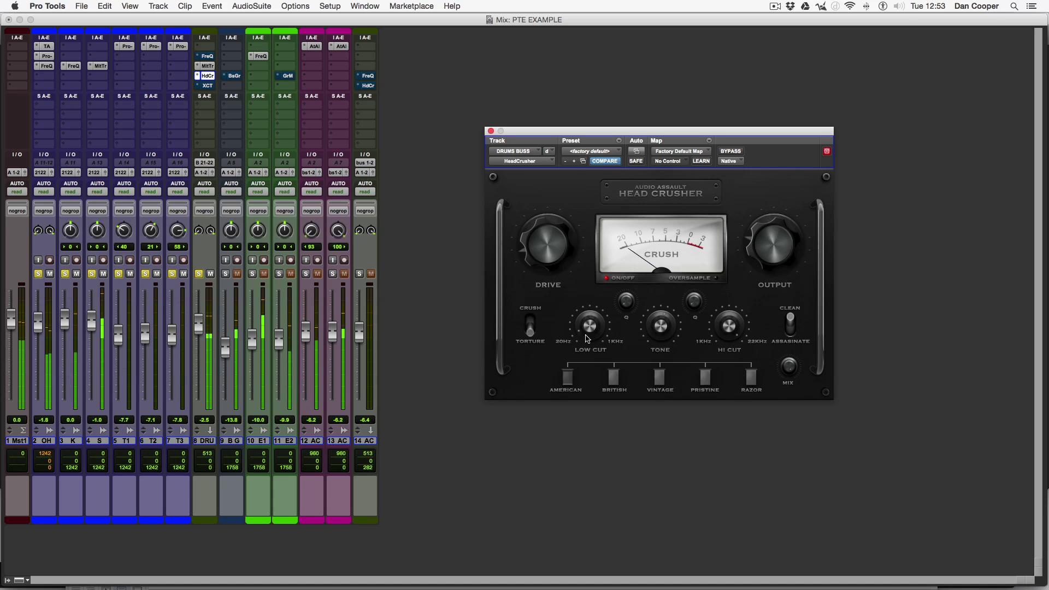
{"action": "left_click_drag", "start_coordinate": [551, 269], "coordinate": [554, 260]}
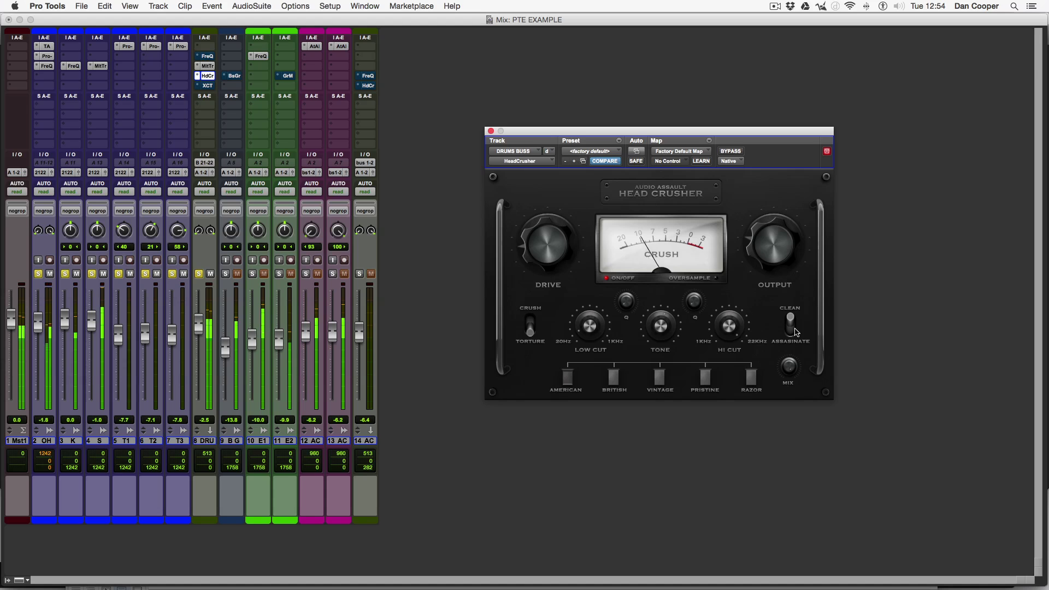
{"action": "left_click", "coordinate": [795, 330]}
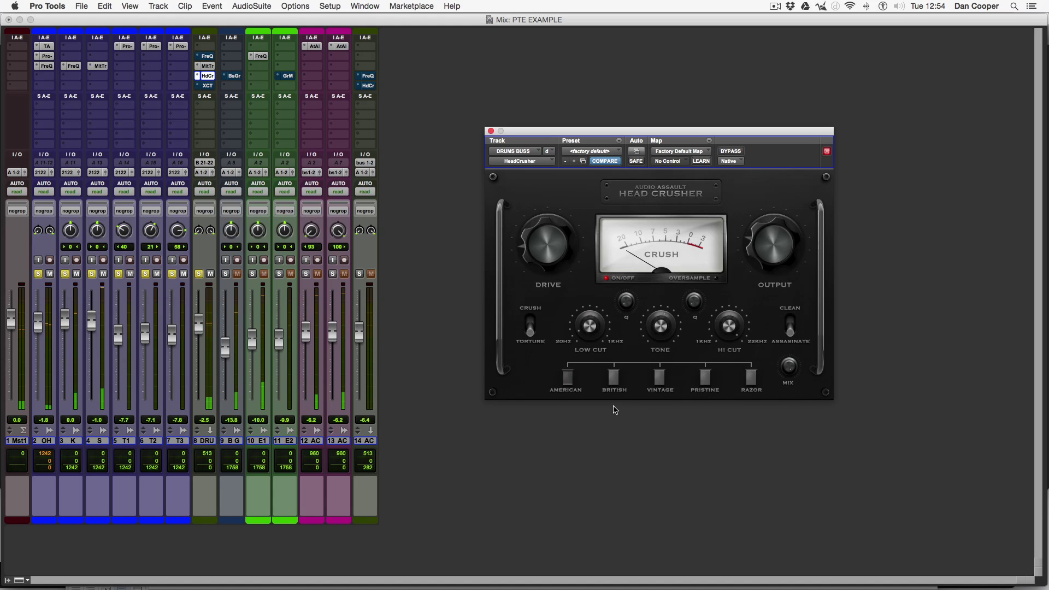
{"action": "left_click", "coordinate": [614, 377]}
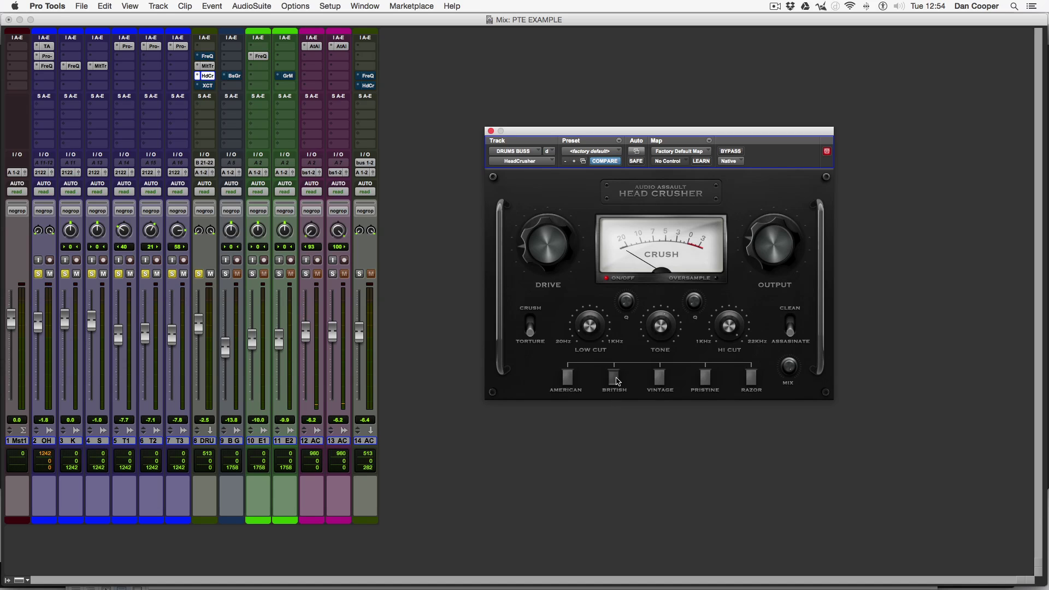
Audition HeadCrusher's Vintage, Pristine and Razor voicings on the drums buss, trying the Crush/Torture and Clean/Assasinate modes along the way
{"action": "left_click", "coordinate": [659, 377]}
{"action": "left_click", "coordinate": [704, 377]}
{"action": "left_click", "coordinate": [751, 378]}
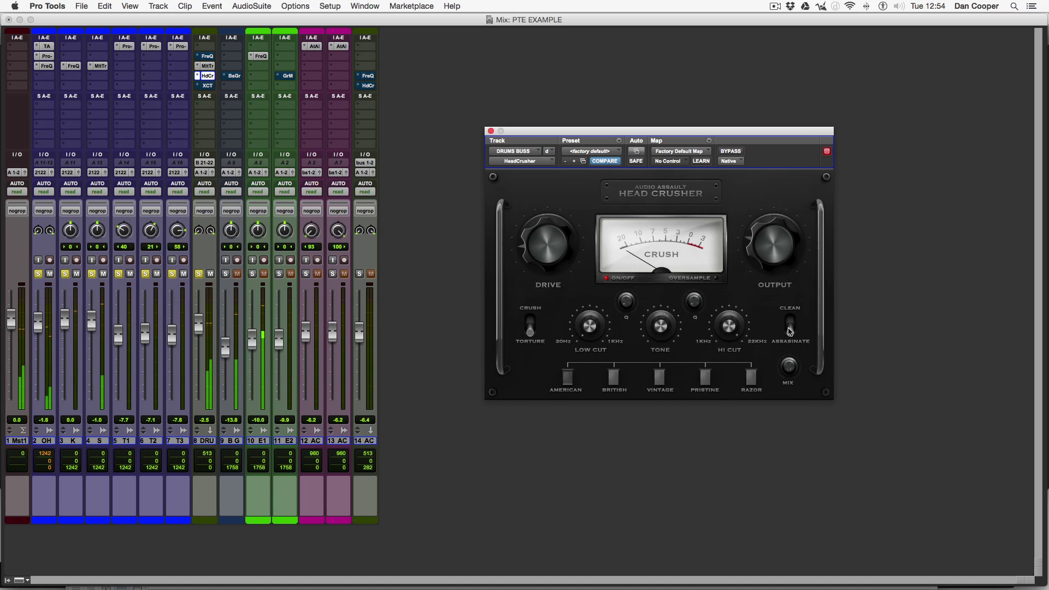
{"action": "left_click", "coordinate": [790, 325]}
{"action": "left_click", "coordinate": [529, 326]}
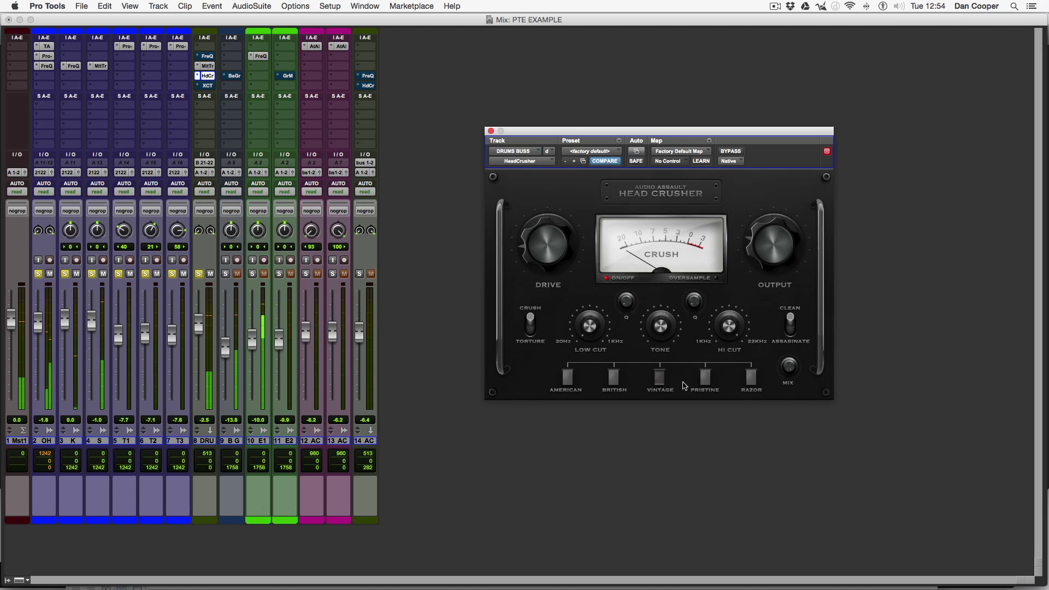
{"action": "left_click", "coordinate": [706, 379]}
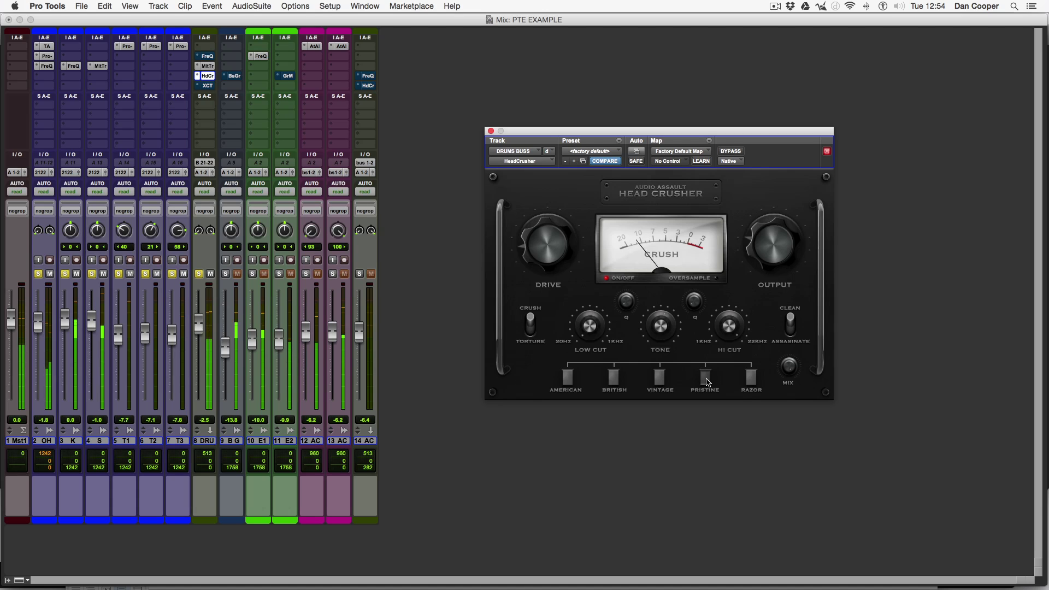
{"action": "left_click", "coordinate": [753, 379]}
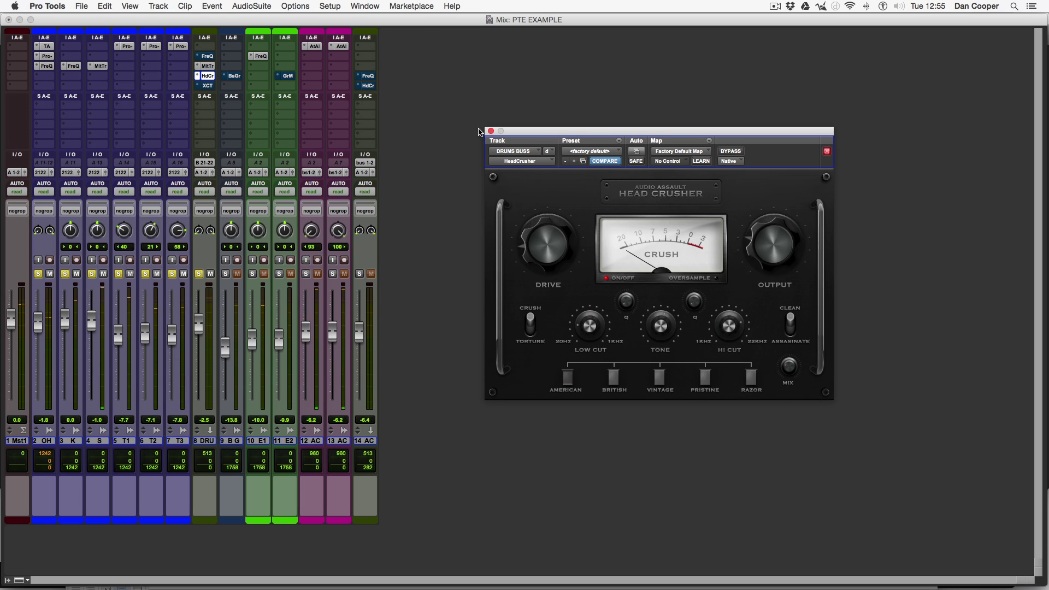
Open XCTR on the drums buss, play the drums, and take the plug-in out of bypass
{"action": "left_click", "coordinate": [206, 86]}
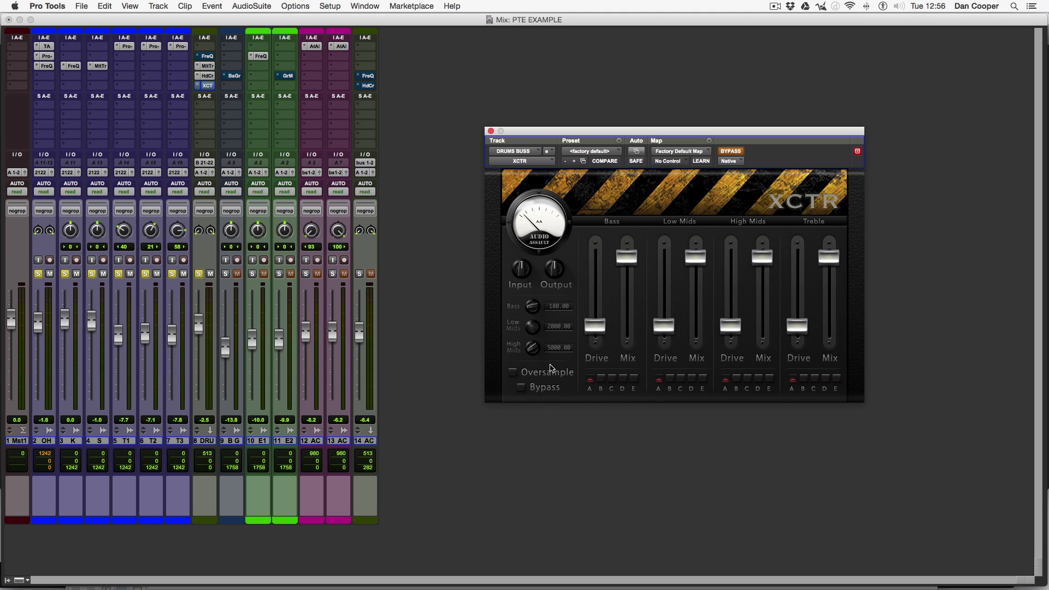
{"action": "key", "text": "space"}
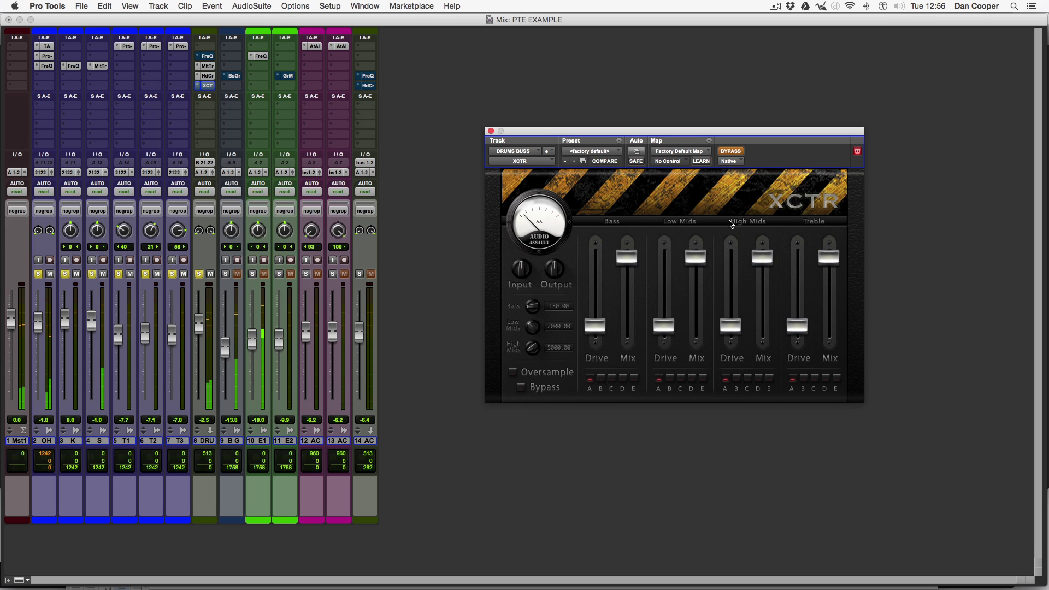
{"action": "left_click", "coordinate": [730, 151]}
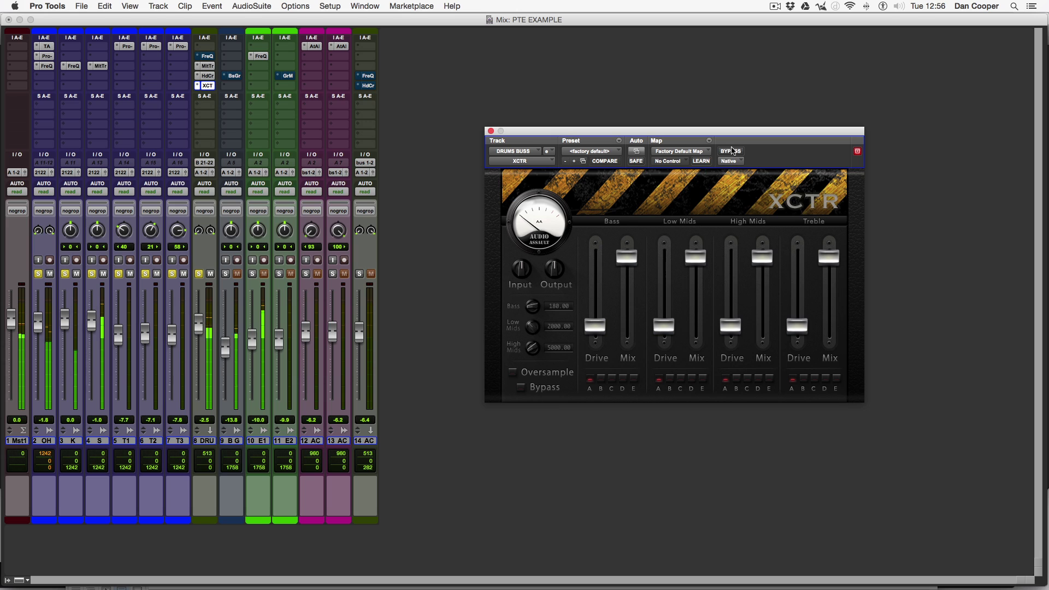
Raise XCTR's Drive on the Low Mids and High Mids bands and lower both bands' Mix
{"action": "left_click_drag", "start_coordinate": [673, 326], "coordinate": [673, 322]}
{"action": "left_click_drag", "start_coordinate": [706, 262], "coordinate": [705, 283]}
{"action": "left_click_drag", "start_coordinate": [678, 318], "coordinate": [678, 301]}
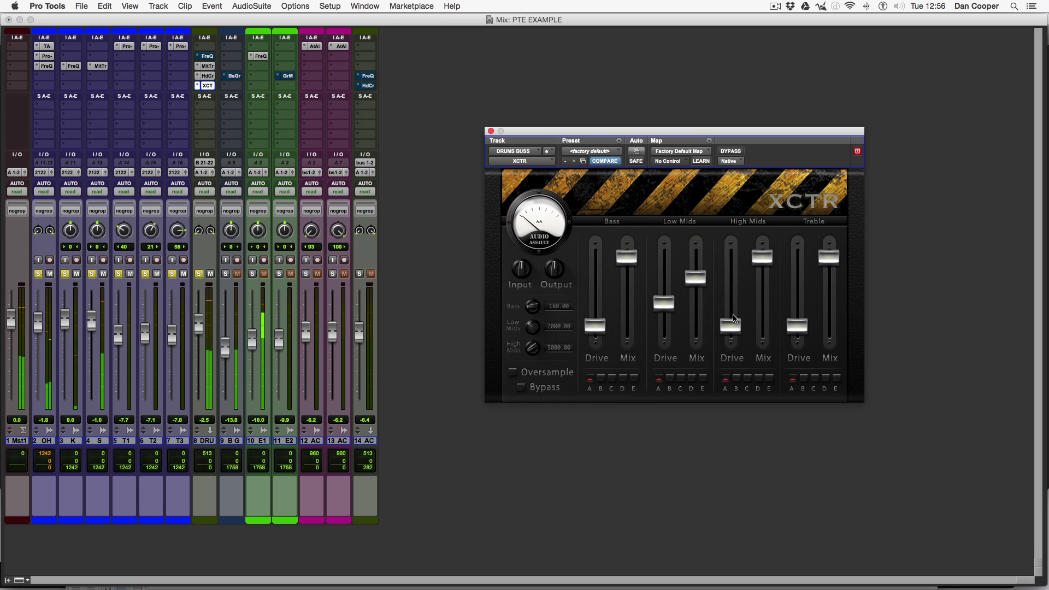
{"action": "left_click_drag", "start_coordinate": [735, 330], "coordinate": [736, 320]}
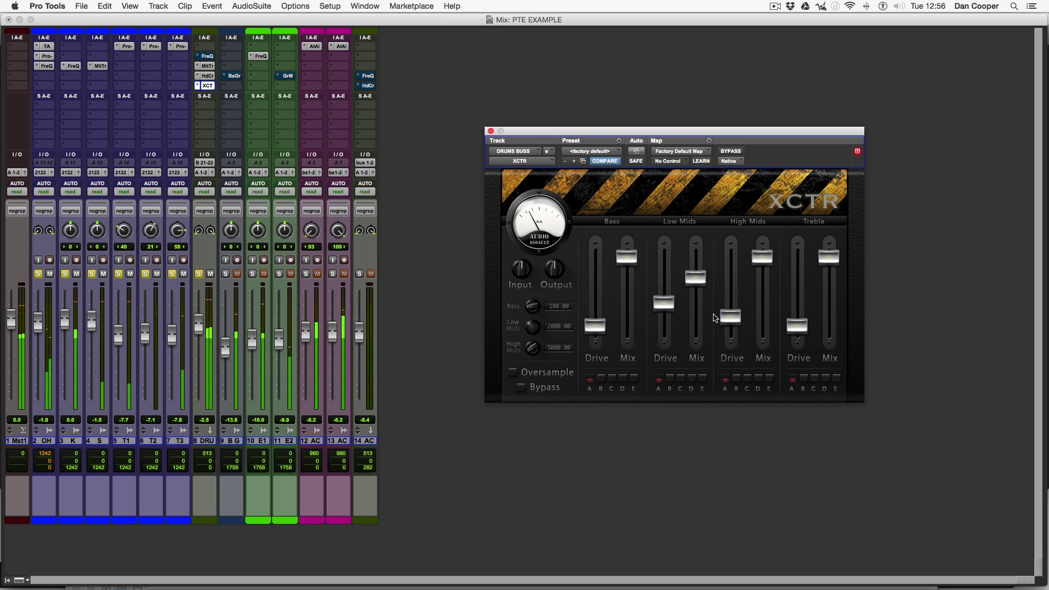
{"action": "left_click_drag", "start_coordinate": [762, 257], "coordinate": [757, 283]}
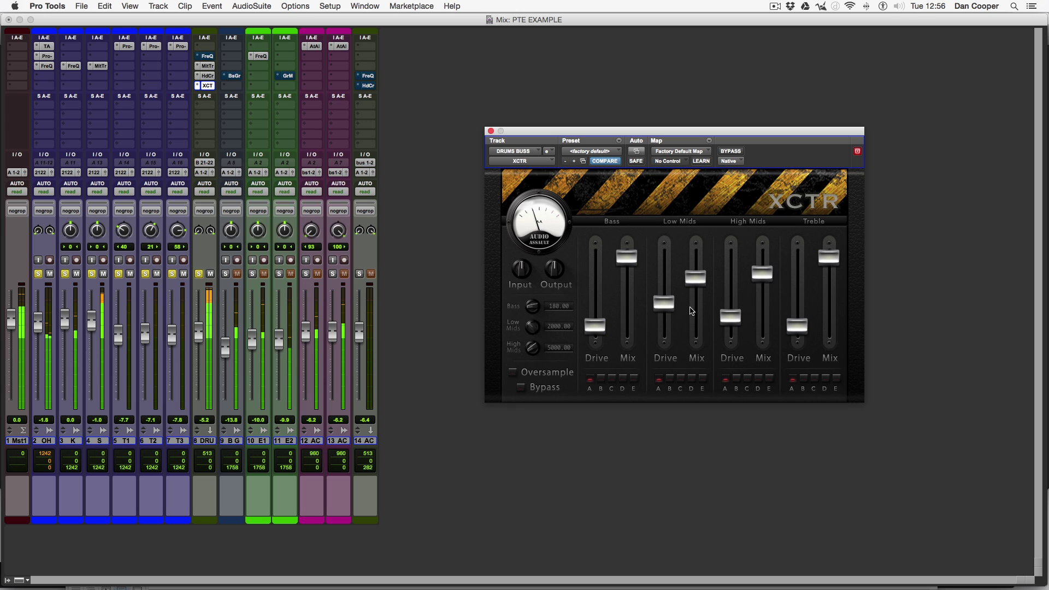
{"action": "left_click_drag", "start_coordinate": [664, 303], "coordinate": [665, 310]}
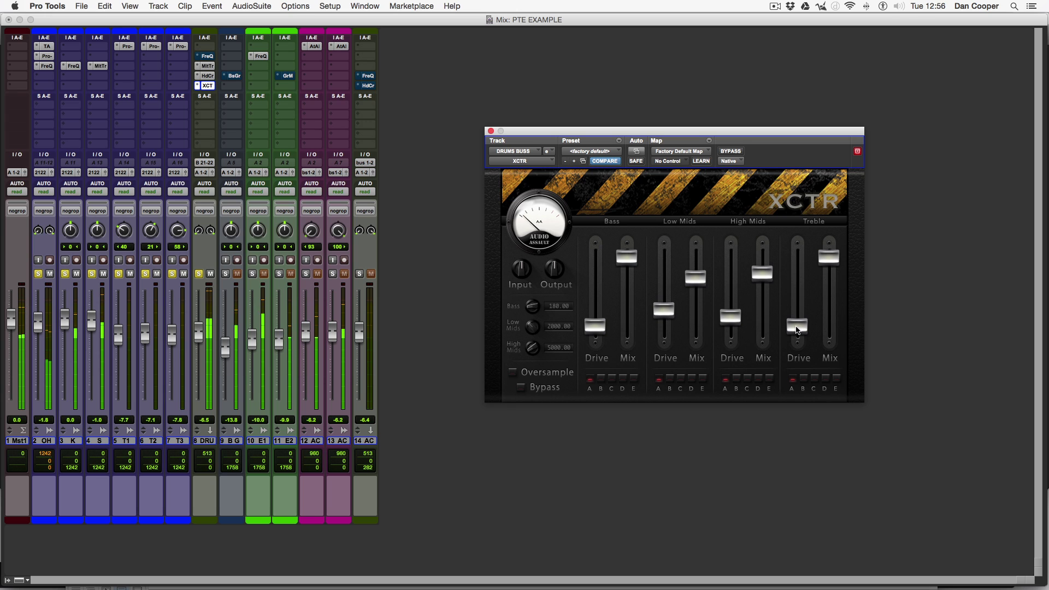
Raise XCTR's Treble and Bass Drive, and lower the Mix on both bands
{"action": "left_click_drag", "start_coordinate": [797, 329], "coordinate": [797, 309]}
{"action": "left_click_drag", "start_coordinate": [835, 264], "coordinate": [835, 277]}
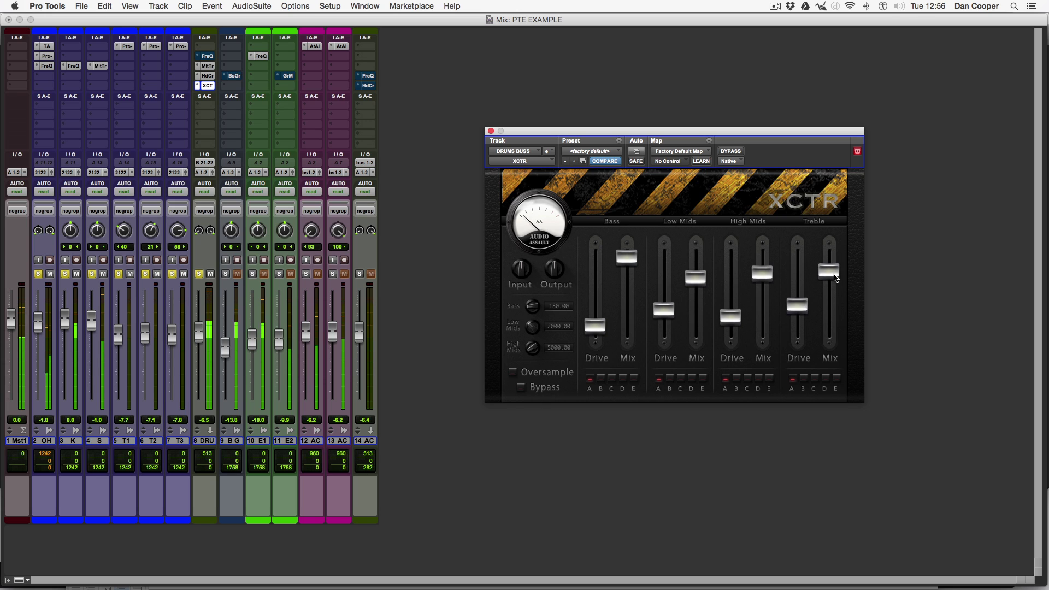
{"action": "mouse_move", "coordinate": [799, 306]}
{"action": "left_mouse_down"}
{"action": "mouse_move", "coordinate": [801, 262]}
{"action": "mouse_move", "coordinate": [801, 314]}
{"action": "left_mouse_up"}
{"action": "left_click_drag", "start_coordinate": [829, 271], "coordinate": [829, 274]}
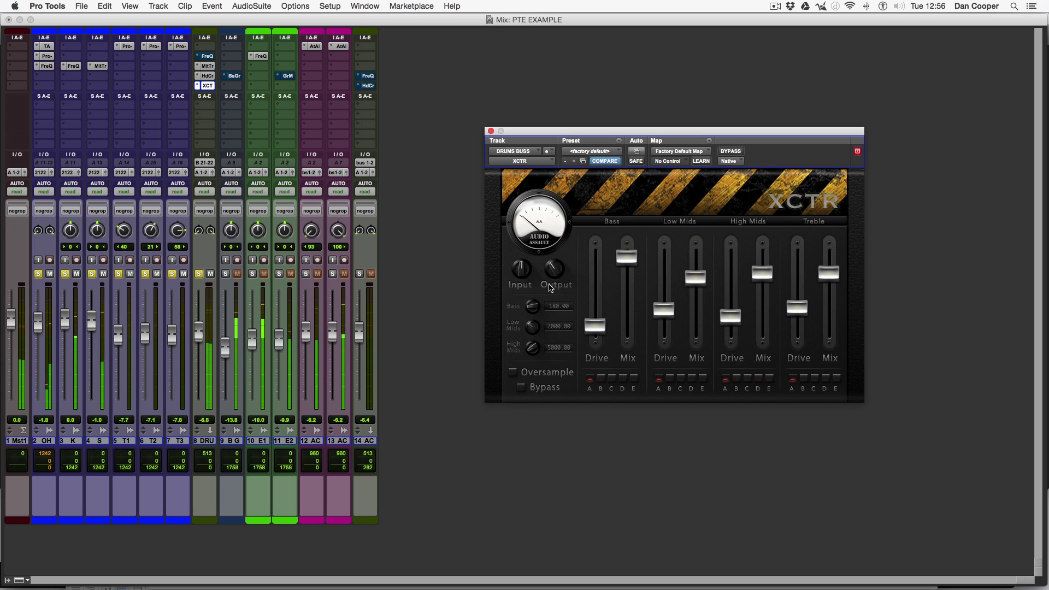
{"action": "mouse_move", "coordinate": [600, 331]}
{"action": "left_mouse_down"}
{"action": "mouse_move", "coordinate": [603, 315]}
{"action": "mouse_move", "coordinate": [599, 324]}
{"action": "left_mouse_up"}
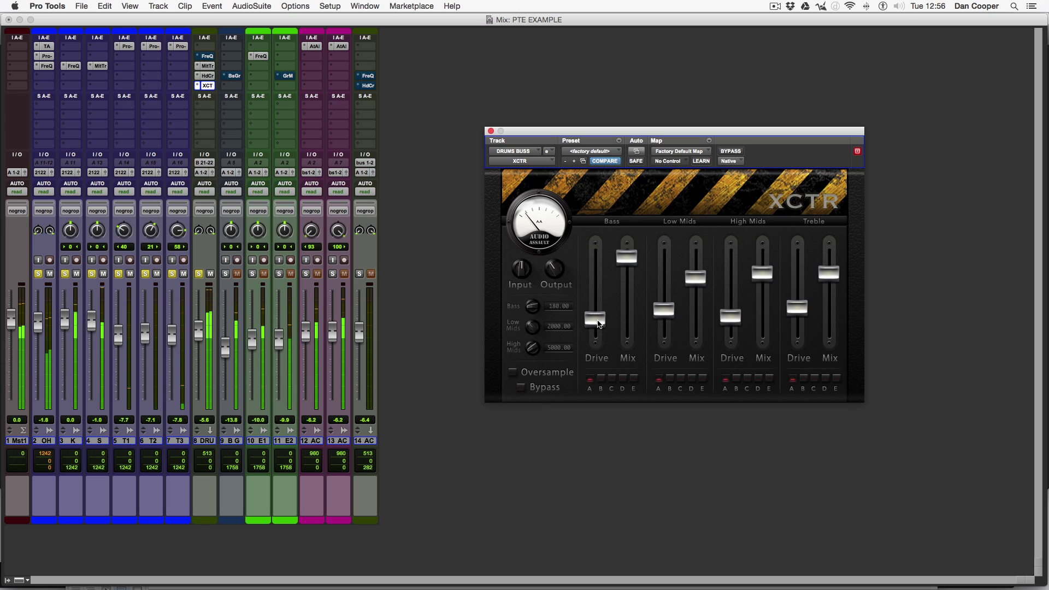
{"action": "left_click_drag", "start_coordinate": [629, 257], "coordinate": [628, 260]}
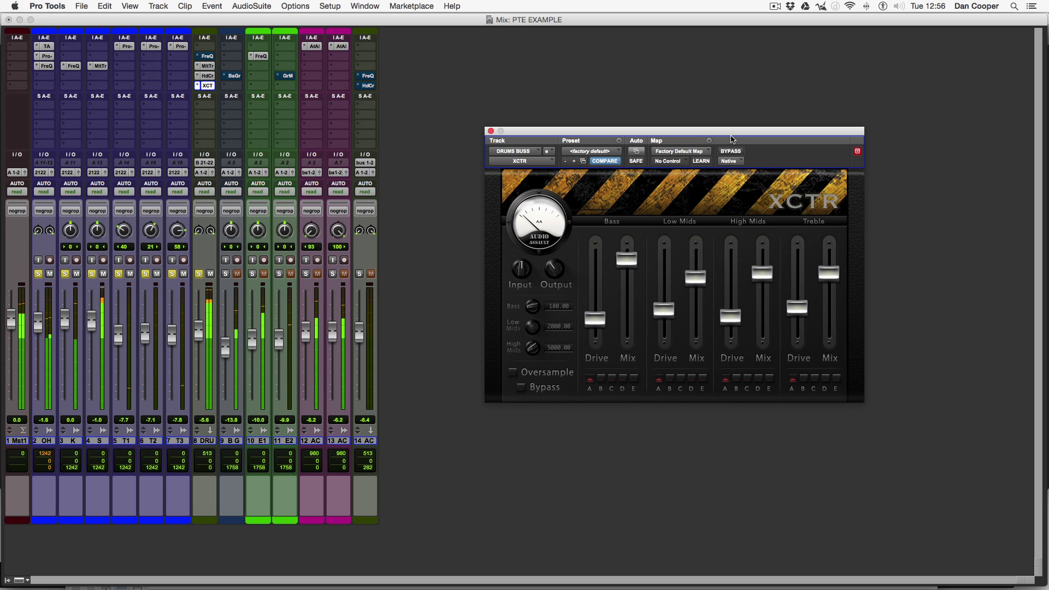
Compare the drums with XCTR bypassed and active, trimming the plug-in's Output to match the levels
{"action": "left_click", "coordinate": [731, 151]}
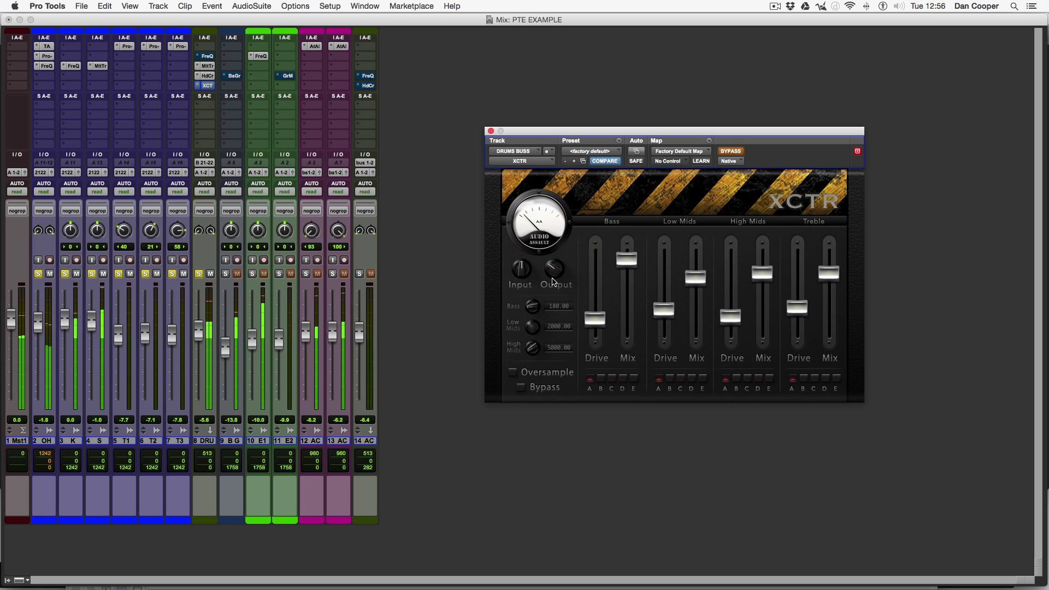
{"action": "left_click", "coordinate": [730, 154]}
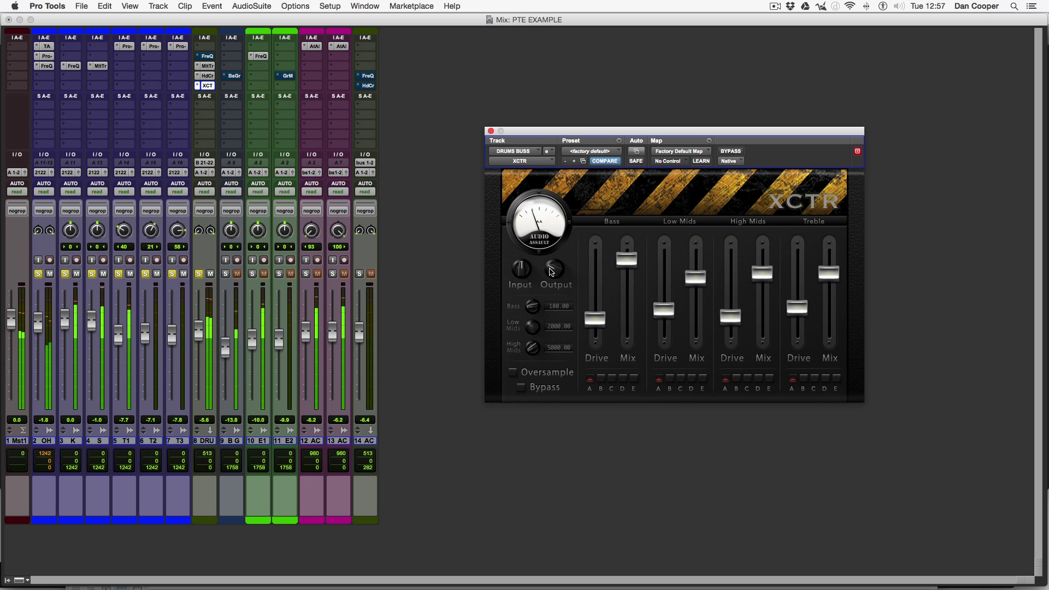
{"action": "left_click", "coordinate": [732, 153]}
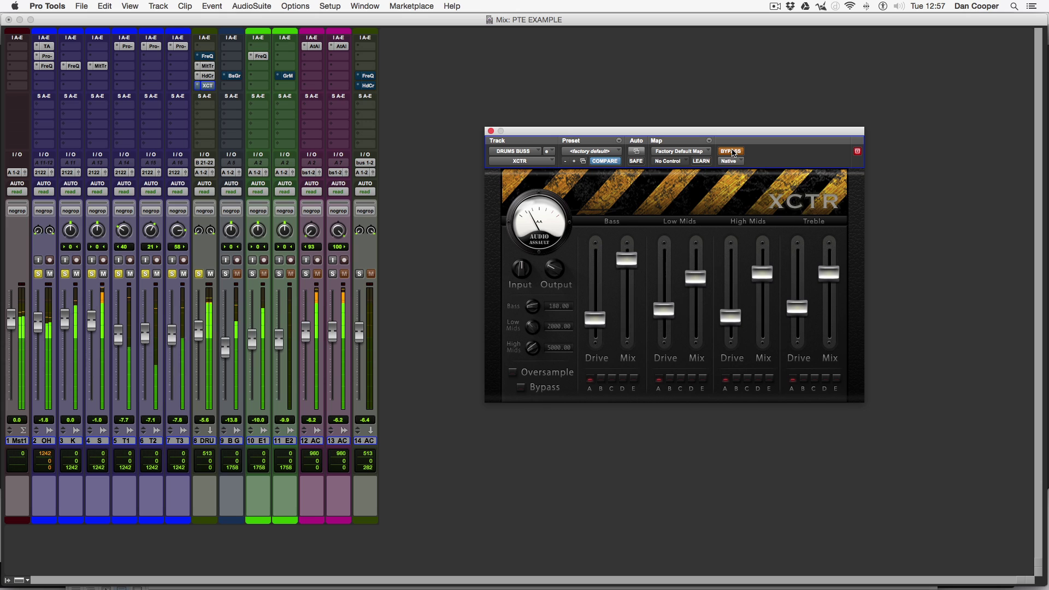
{"action": "left_click", "coordinate": [732, 153]}
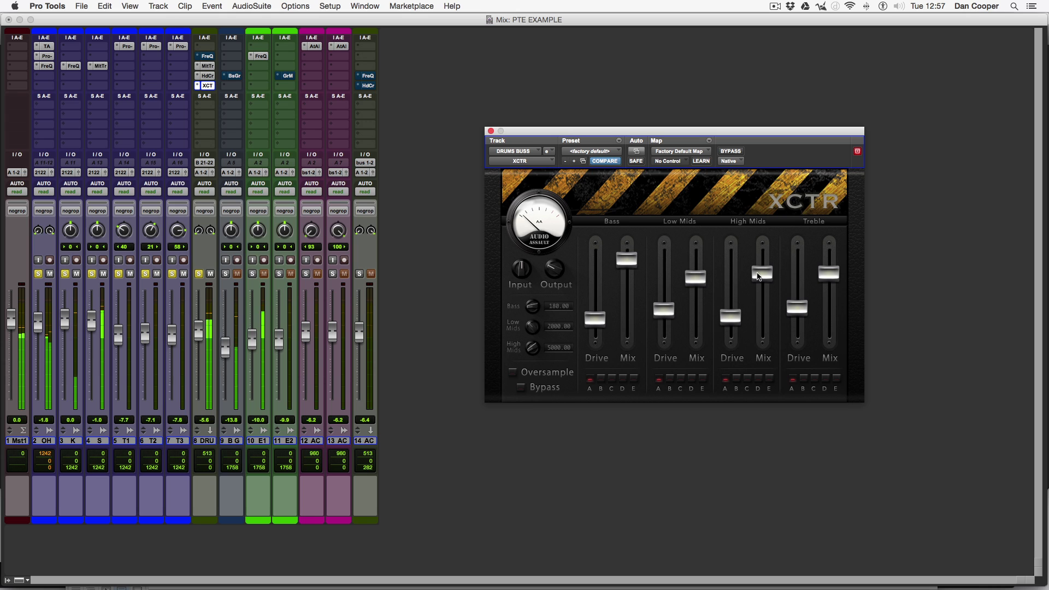
Raise the Mix on all four XCTR bands back to an even, high level
{"action": "left_click_drag", "start_coordinate": [695, 279], "coordinate": [705, 257]}
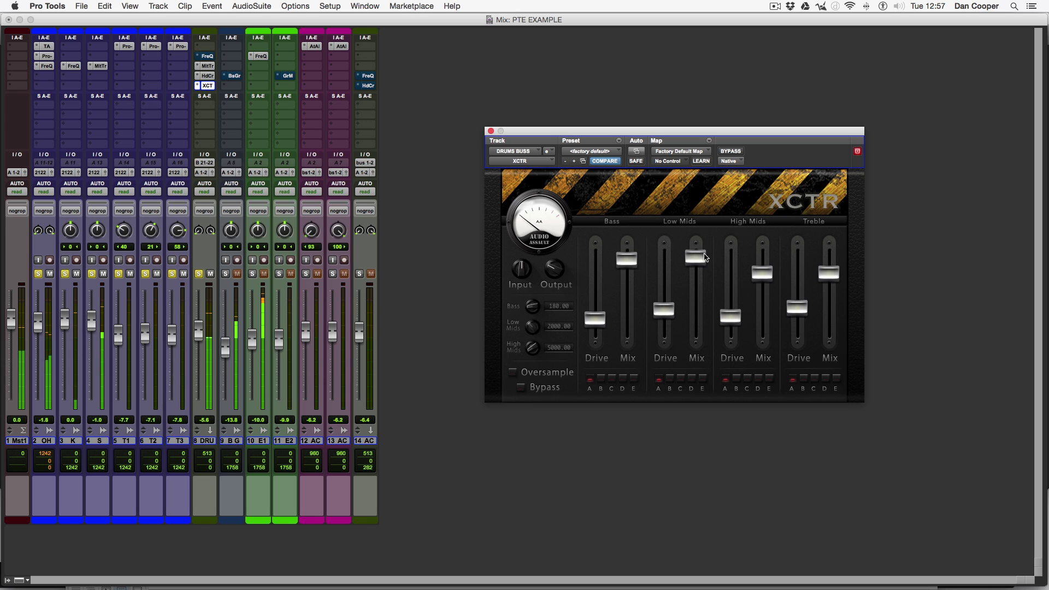
{"action": "left_click_drag", "start_coordinate": [771, 273], "coordinate": [767, 256]}
{"action": "left_click_drag", "start_coordinate": [837, 271], "coordinate": [832, 255]}
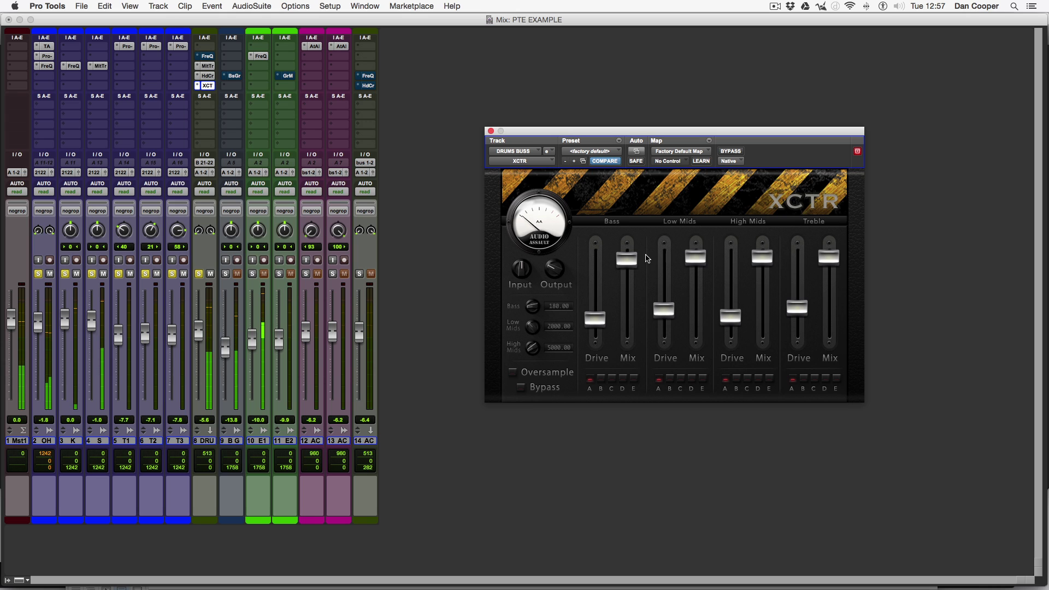
{"action": "left_click_drag", "start_coordinate": [627, 259], "coordinate": [628, 234]}
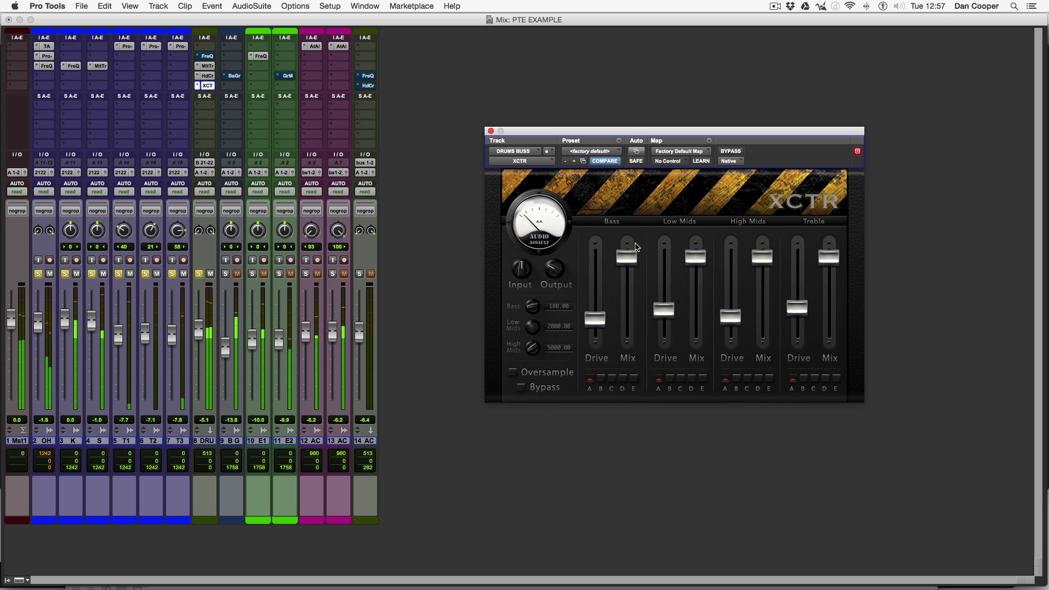
Push XCTR's High Mids Drive, compare against bypass, and rebalance the High Mids and Low Mids Drive
{"action": "left_click_drag", "start_coordinate": [732, 316], "coordinate": [739, 285]}
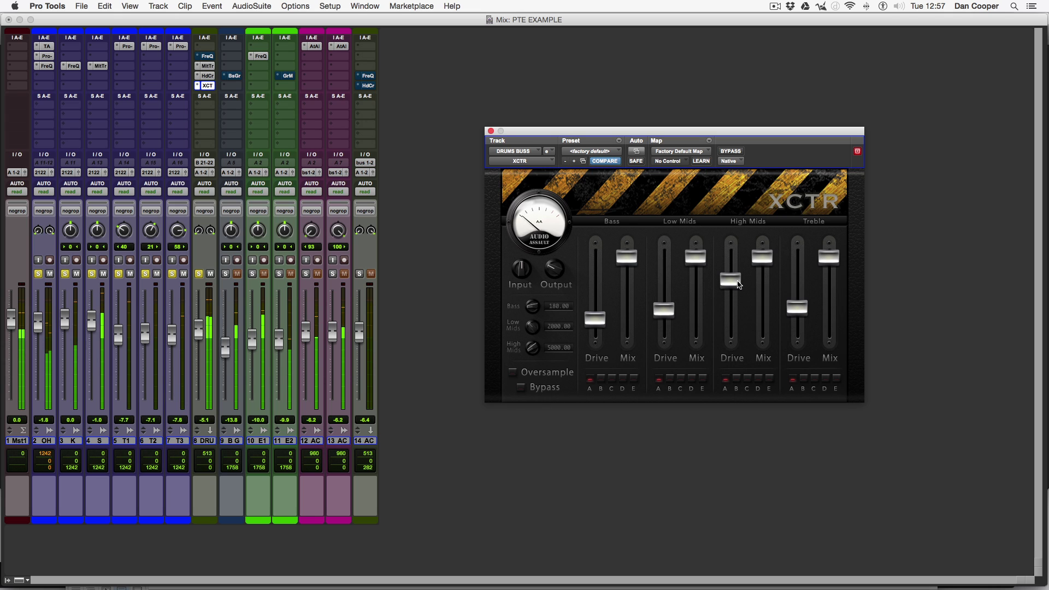
{"action": "left_click", "coordinate": [731, 151]}
{"action": "left_click", "coordinate": [731, 151]}
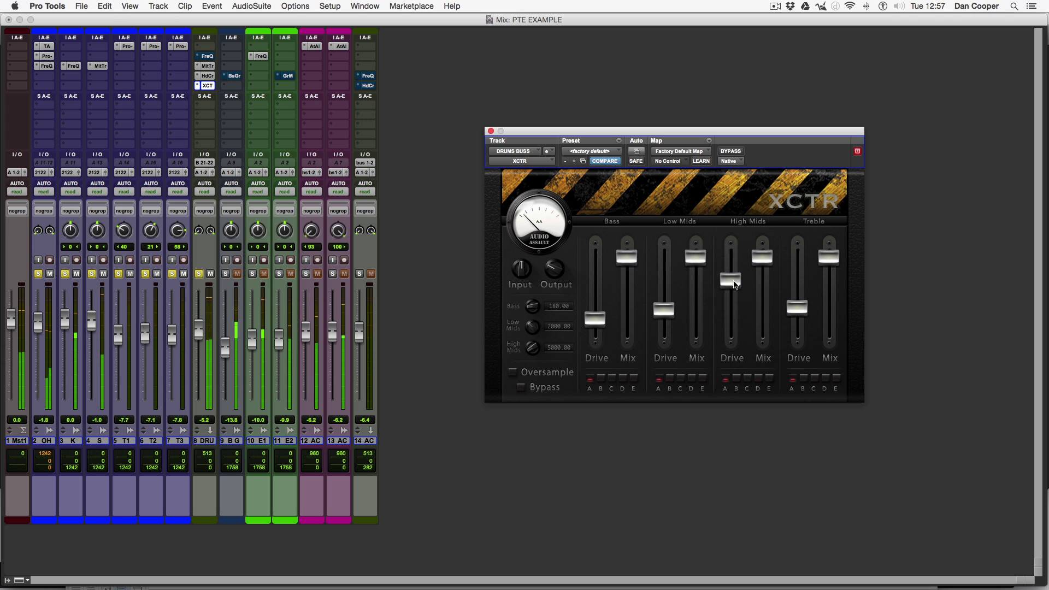
{"action": "left_click_drag", "start_coordinate": [724, 284], "coordinate": [667, 307]}
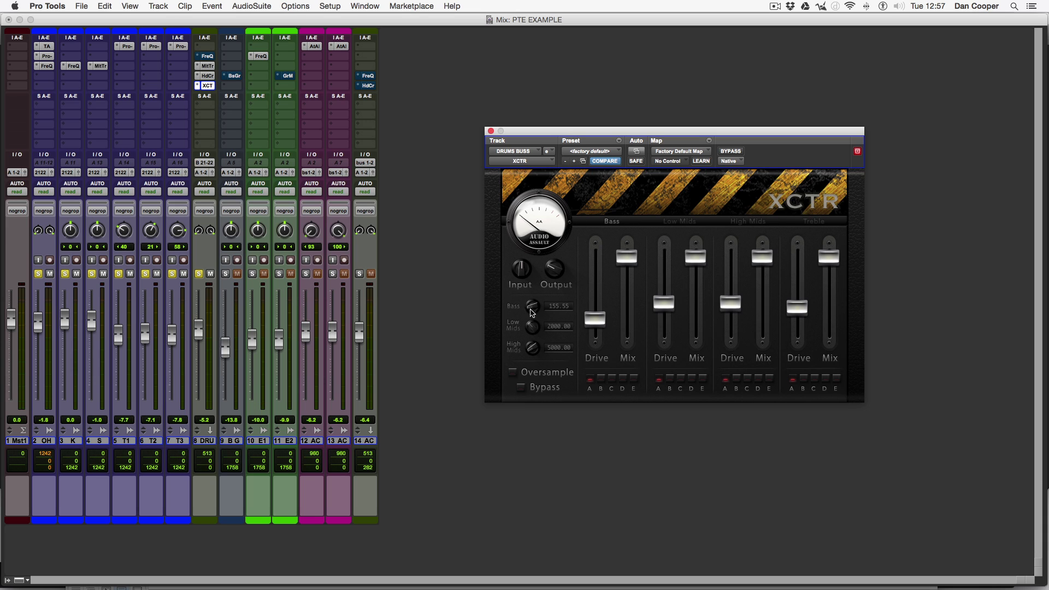
Set XCTR's Bass crossover to about 478 while auditioning the bands, stop playback, and close the plug-in
{"action": "left_click_drag", "start_coordinate": [532, 312], "coordinate": [531, 355]}
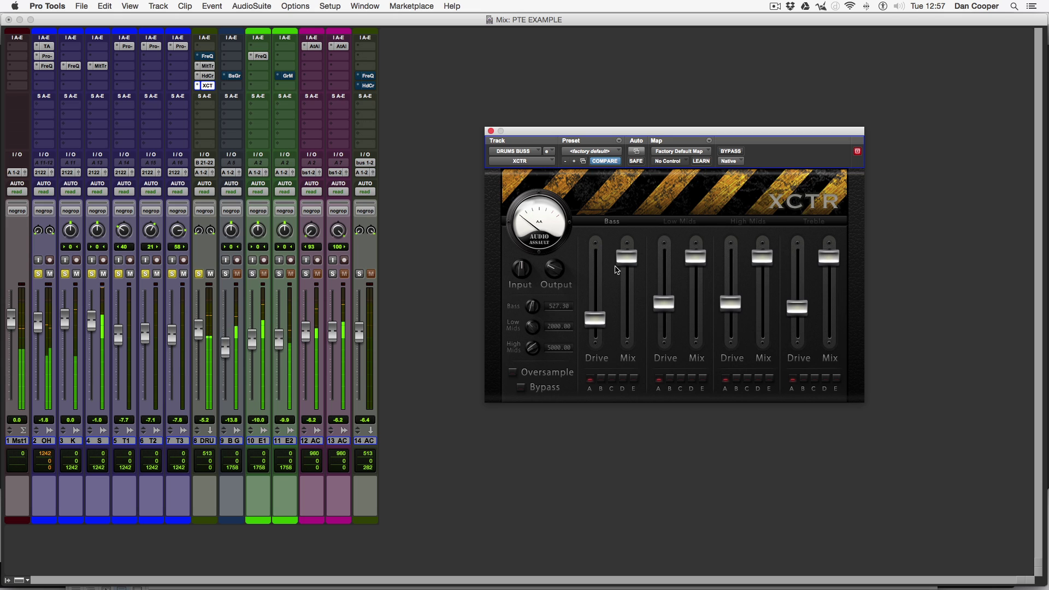
{"action": "mouse_move", "coordinate": [533, 306]}
{"action": "left_mouse_down"}
{"action": "mouse_move", "coordinate": [539, 327]}
{"action": "mouse_move", "coordinate": [539, 313]}
{"action": "left_mouse_up"}
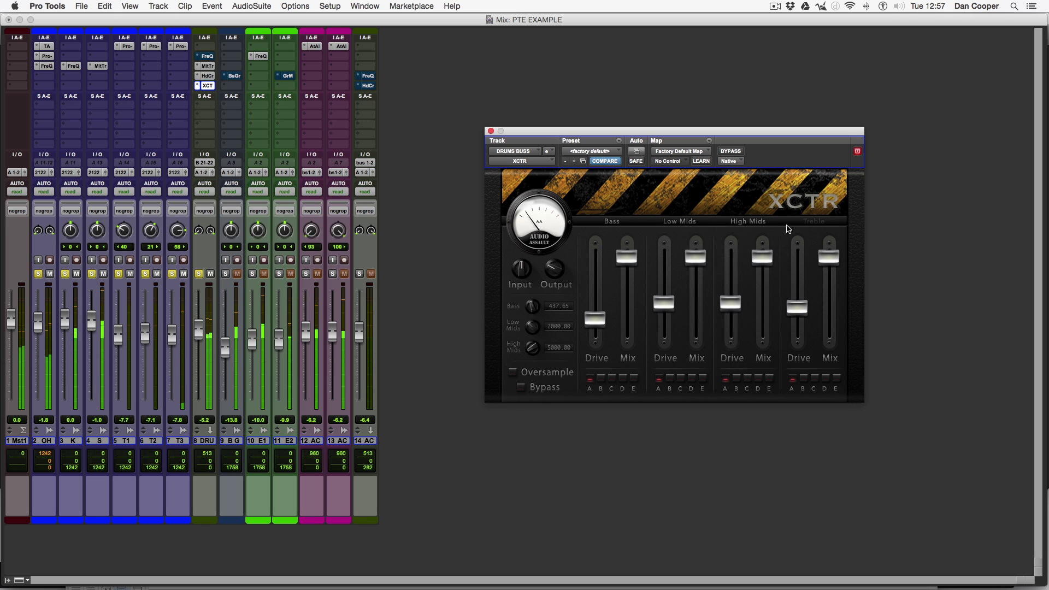
{"action": "left_click_drag", "start_coordinate": [537, 318], "coordinate": [538, 313]}
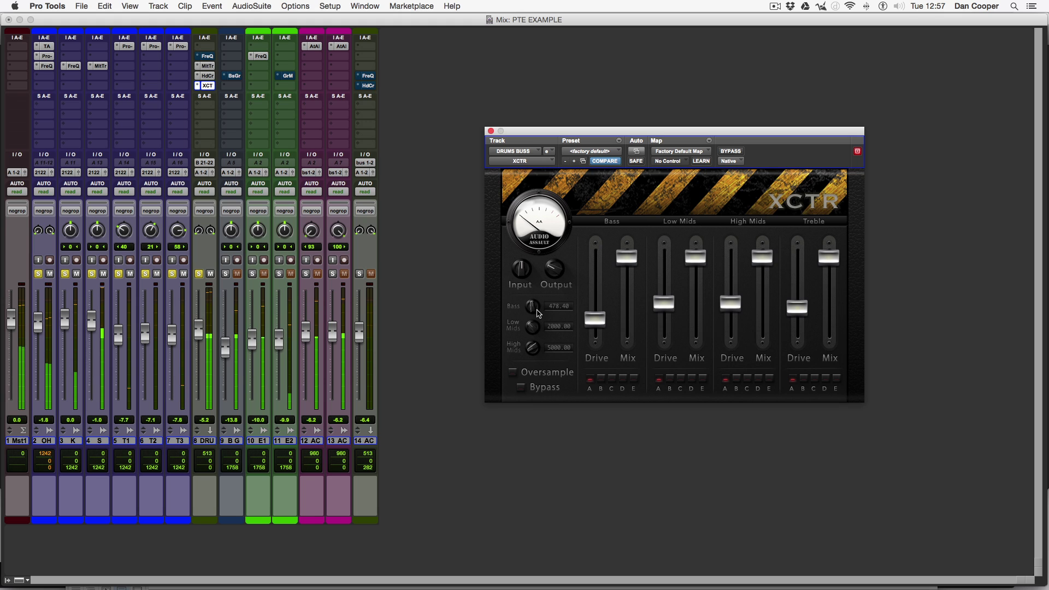
{"action": "key", "text": "space"}
{"action": "key", "text": "super+w"}
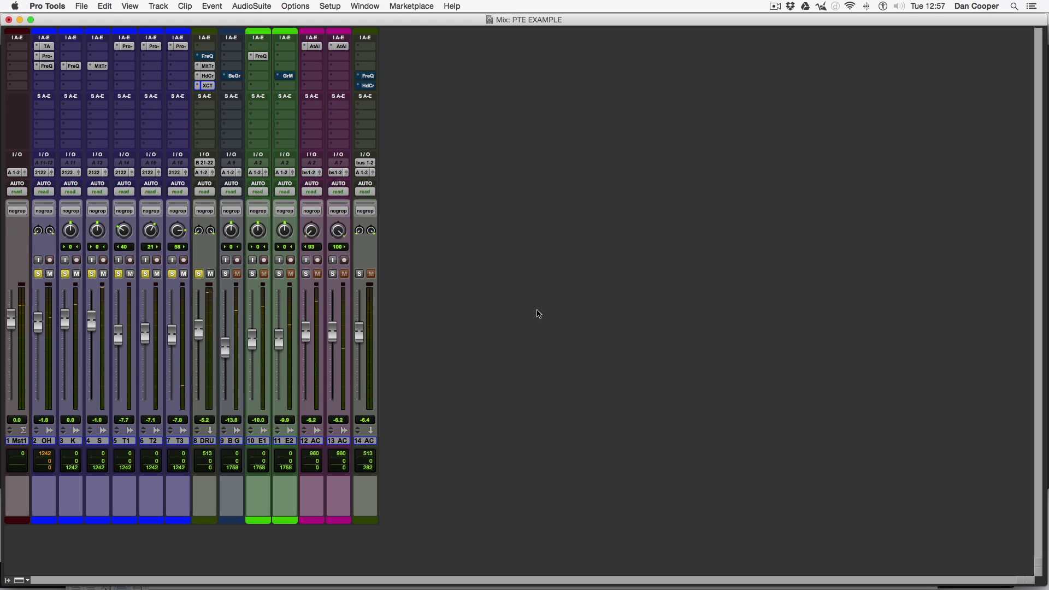
Open BassGrinder on the bass guitar track, raise the track's level to +2.3, and play the bass with the drums
{"action": "left_click", "coordinate": [234, 76]}
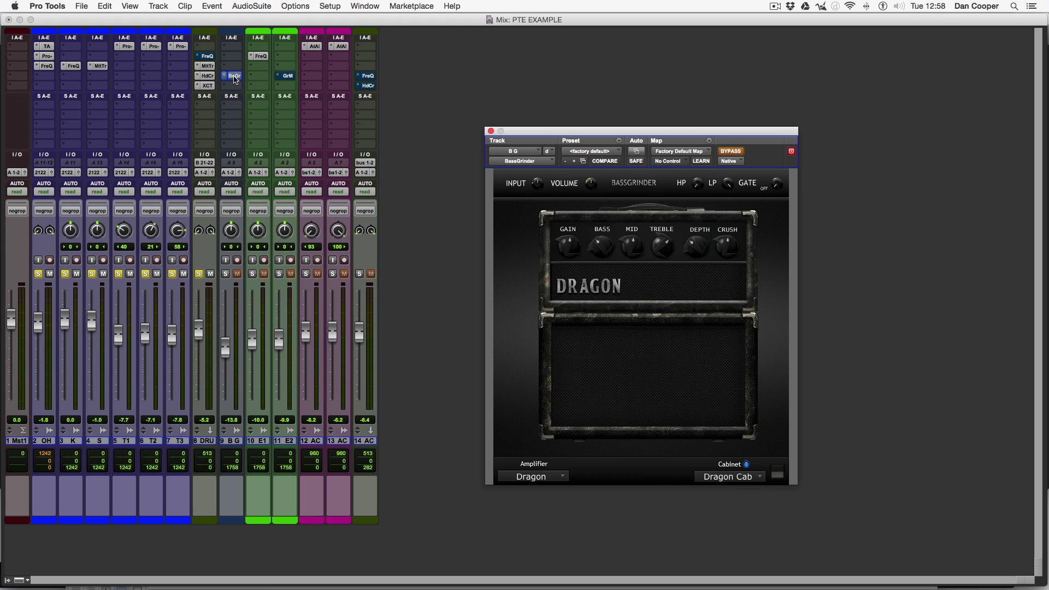
{"action": "left_click", "coordinate": [234, 76], "text": "super"}
{"action": "key", "text": "shift+s"}
{"action": "key", "text": "space"}
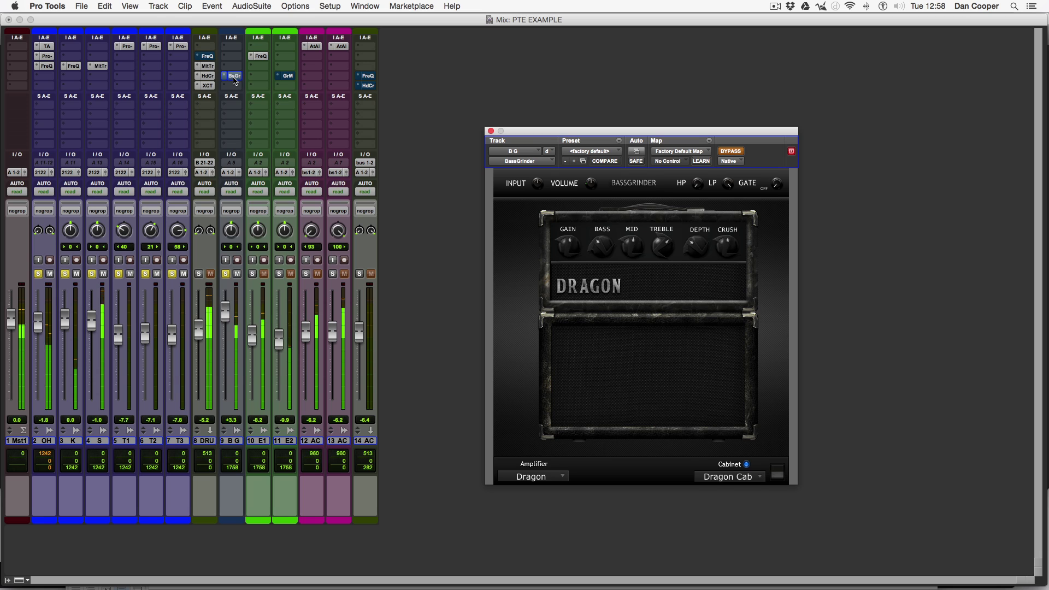
{"action": "left_click", "coordinate": [234, 76], "text": "super"}
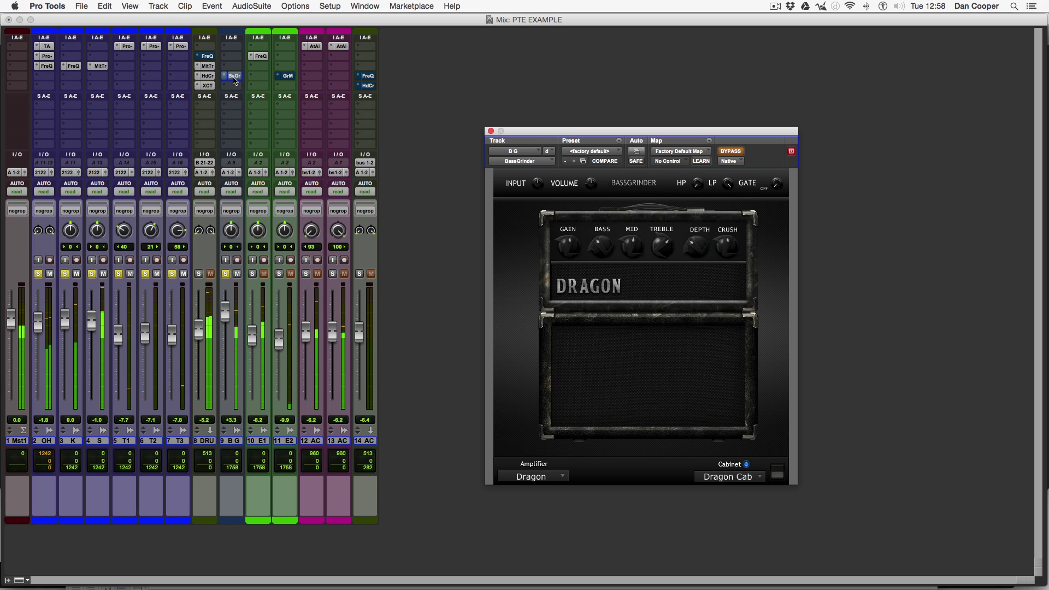
{"action": "key", "text": "space"}
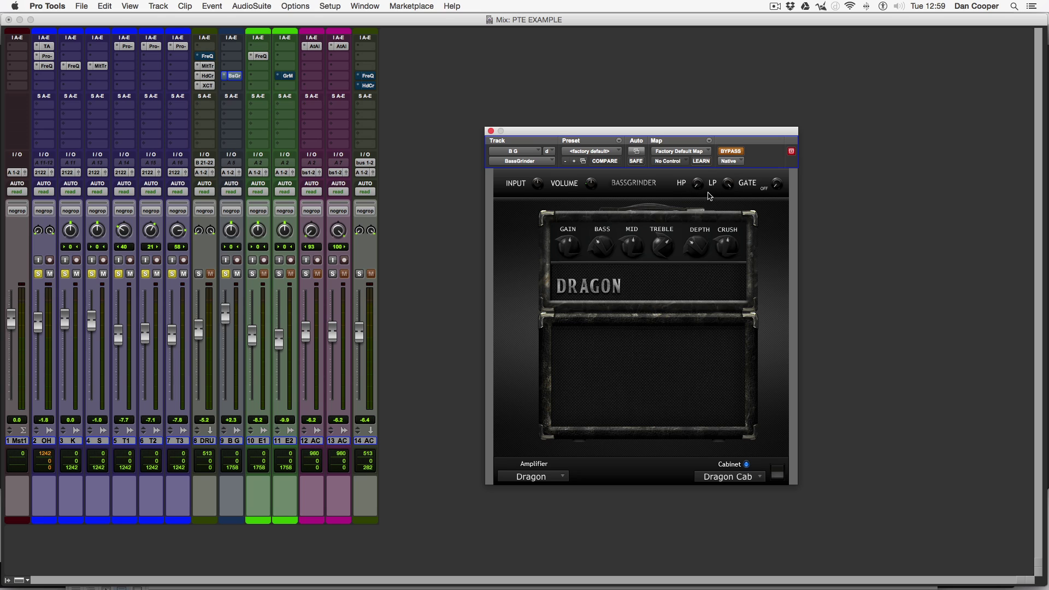
Move the BassGrinder window aside, play the mix, and take the Dragon amplifier out of bypass
{"action": "left_click", "coordinate": [781, 189]}
{"action": "left_click_drag", "start_coordinate": [731, 132], "coordinate": [757, 133]}
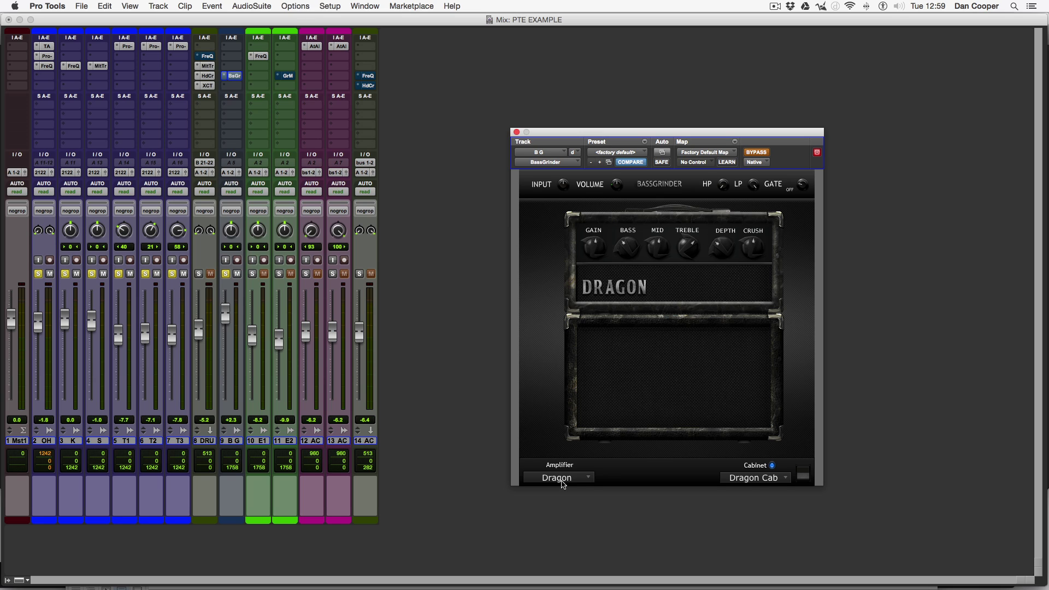
{"action": "key", "text": "space"}
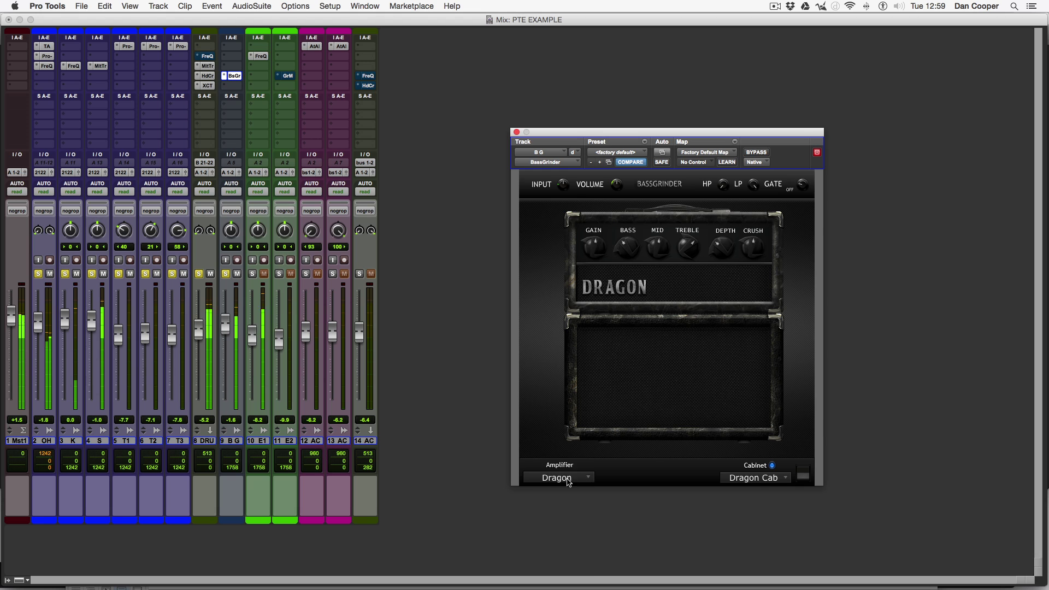
Audition the Razor, Shark, Ninja and Dagger amplifiers in BassGrinder while the mix plays
{"action": "left_click", "coordinate": [568, 482]}
{"action": "left_click", "coordinate": [566, 478]}
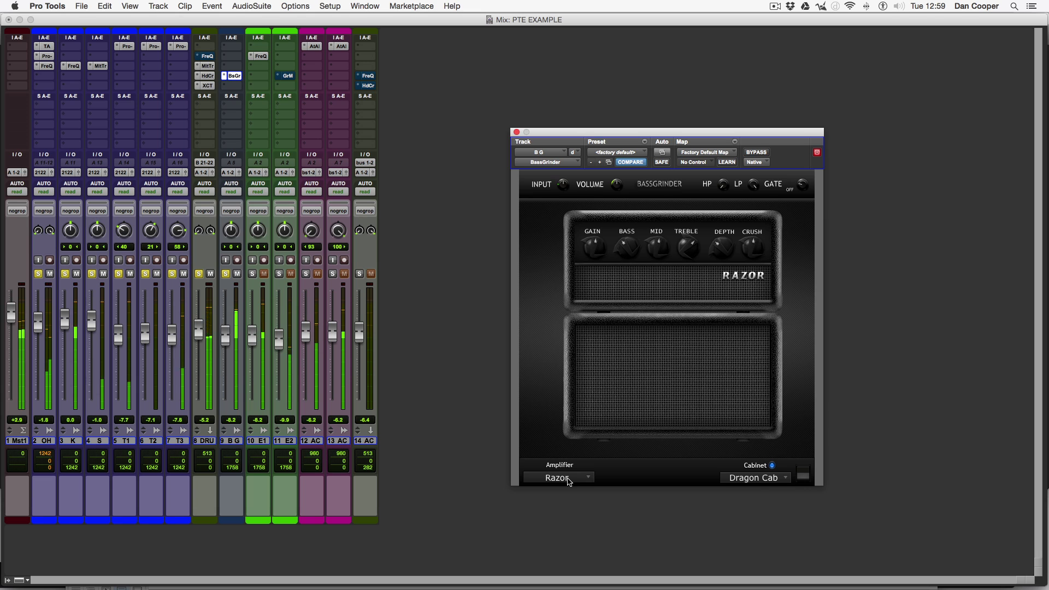
{"action": "left_click", "coordinate": [568, 480]}
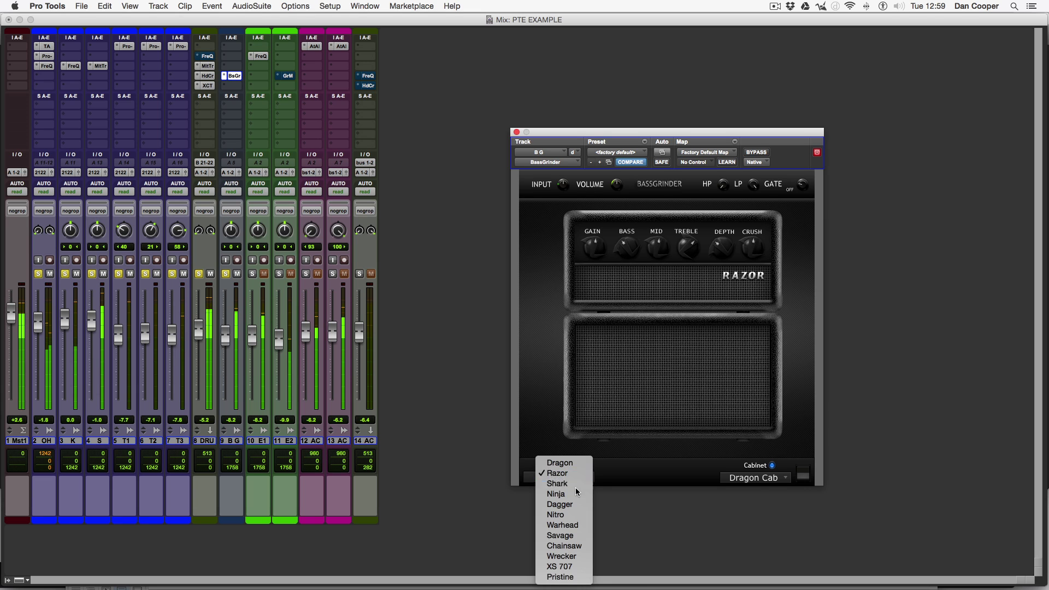
{"action": "left_click", "coordinate": [557, 484]}
{"action": "left_click", "coordinate": [562, 479]}
{"action": "left_click", "coordinate": [571, 495]}
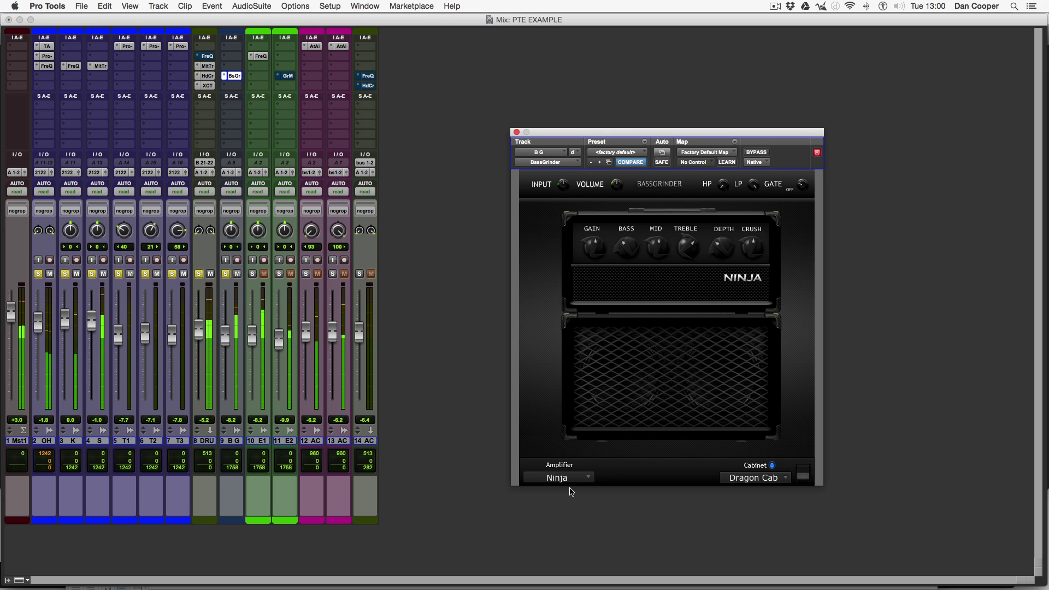
{"action": "left_click", "coordinate": [568, 486]}
{"action": "left_click", "coordinate": [575, 505]}
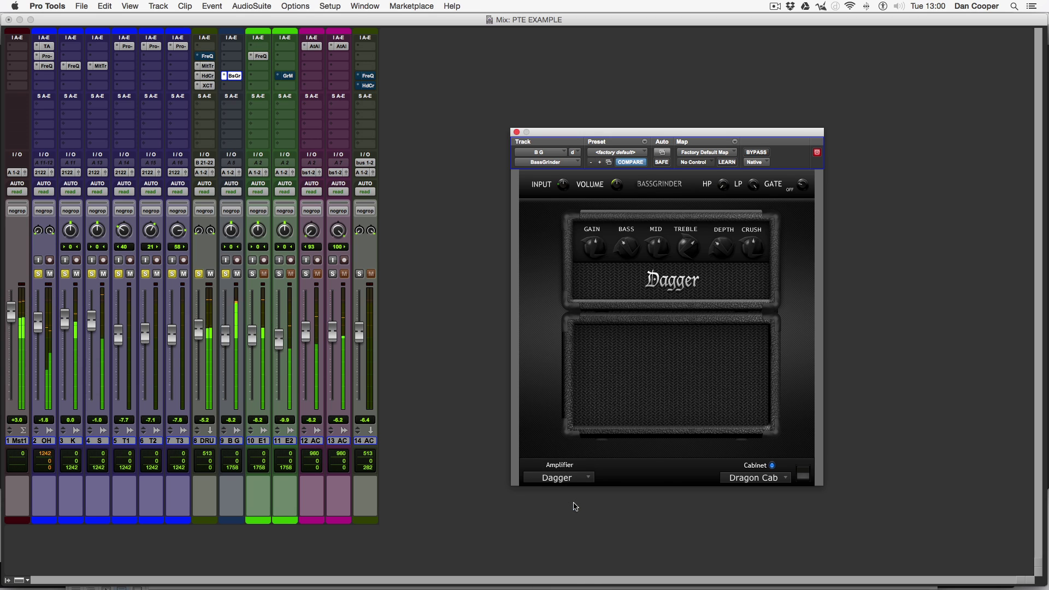
Audition the Nitro, Warhead, Savage and Chainsaw amplifiers in BassGrinder during playback
{"action": "left_click", "coordinate": [563, 485]}
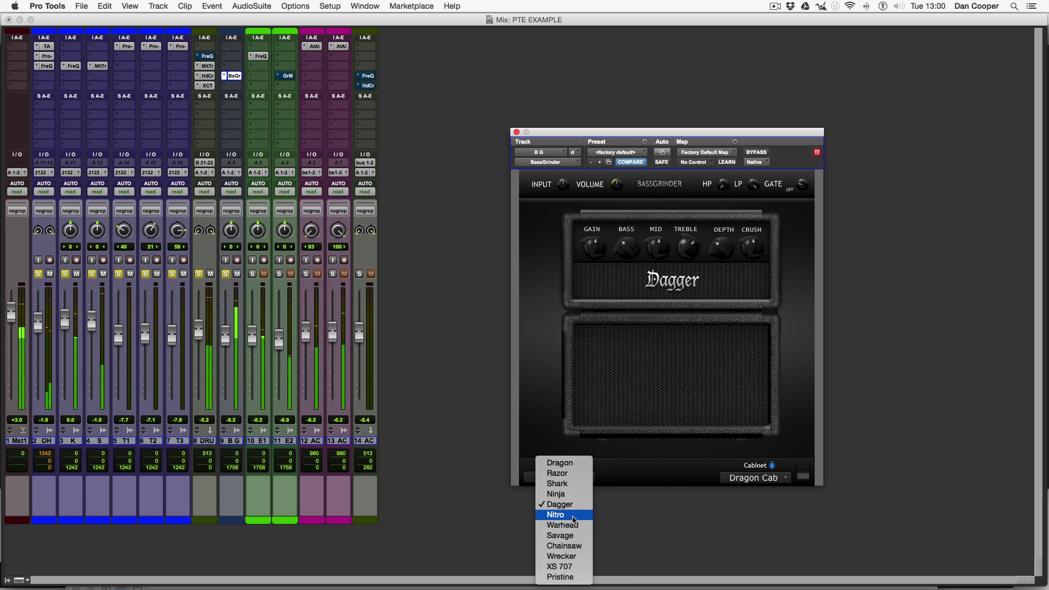
{"action": "left_click", "coordinate": [572, 515]}
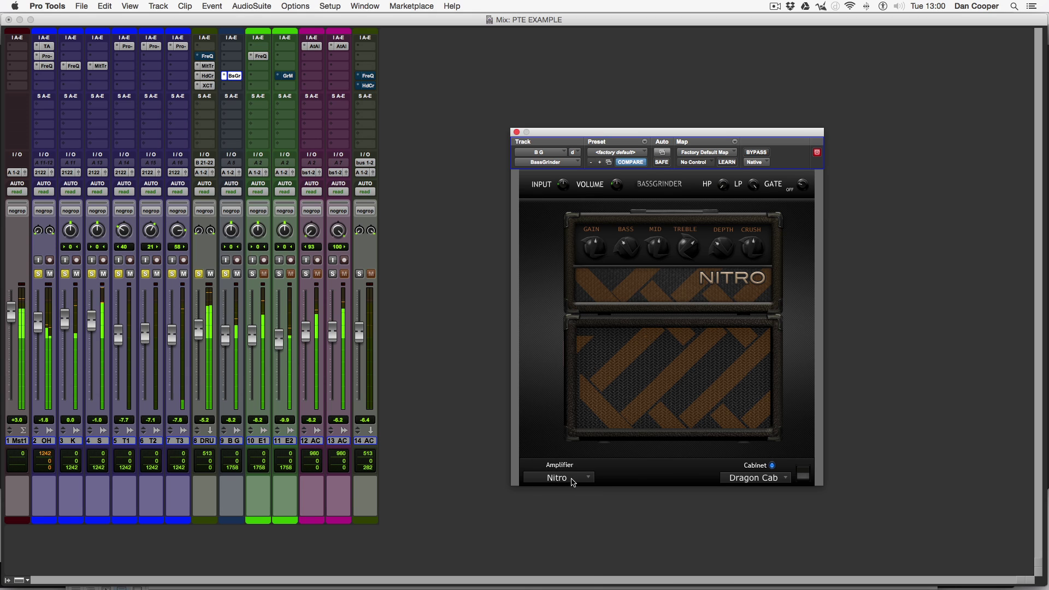
{"action": "left_click", "coordinate": [555, 480]}
{"action": "left_click", "coordinate": [572, 526]}
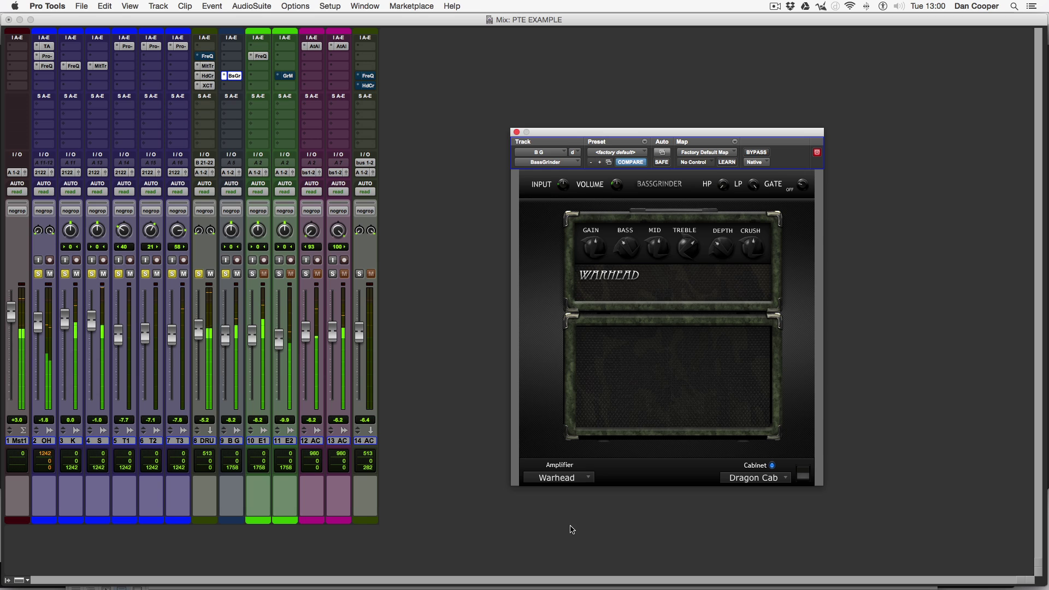
{"action": "left_click", "coordinate": [564, 483]}
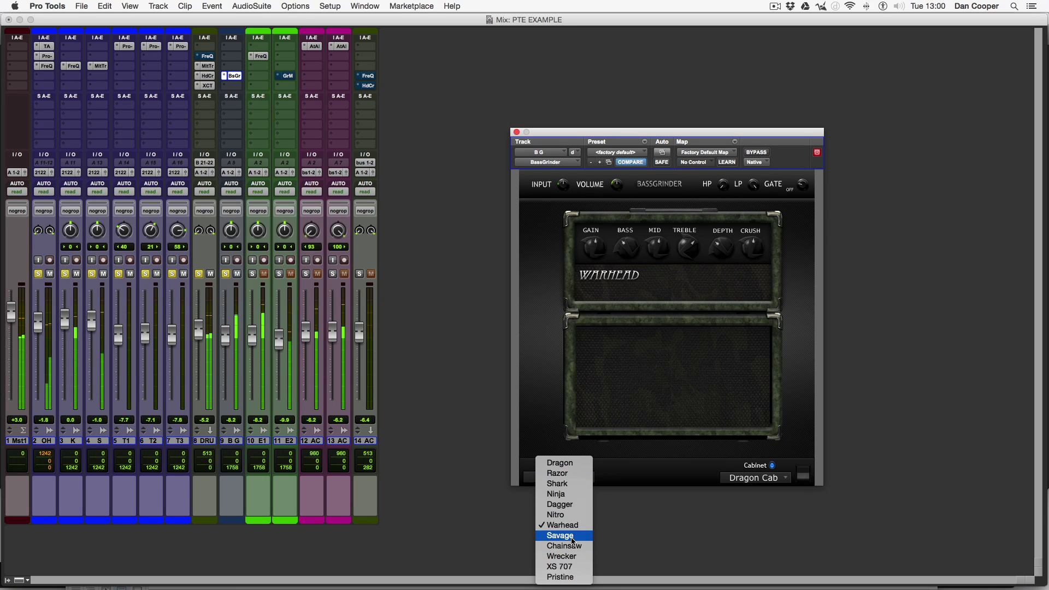
{"action": "left_click", "coordinate": [574, 541]}
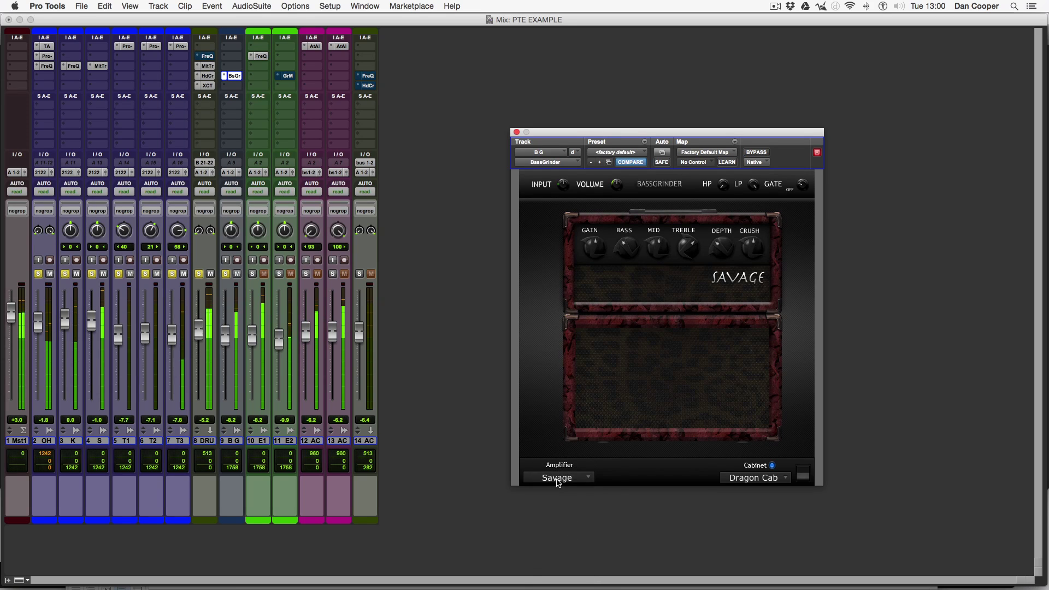
{"action": "left_click", "coordinate": [557, 483]}
{"action": "left_click", "coordinate": [574, 552]}
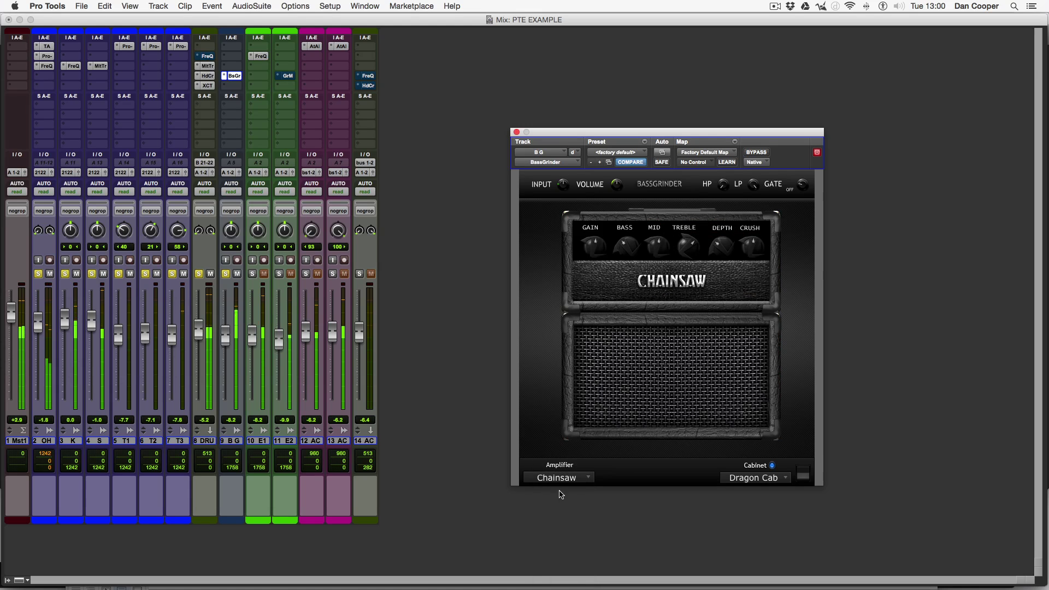
Audition the Wrecker, XS 707 and Pristine amplifiers on the playing bass
{"action": "left_click", "coordinate": [562, 481]}
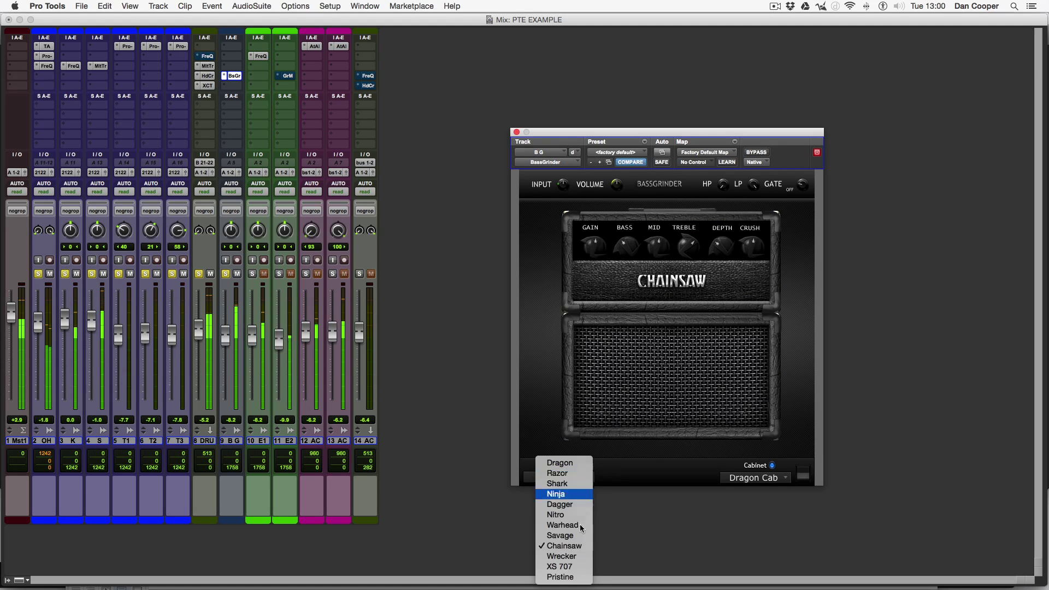
{"action": "left_click", "coordinate": [574, 556]}
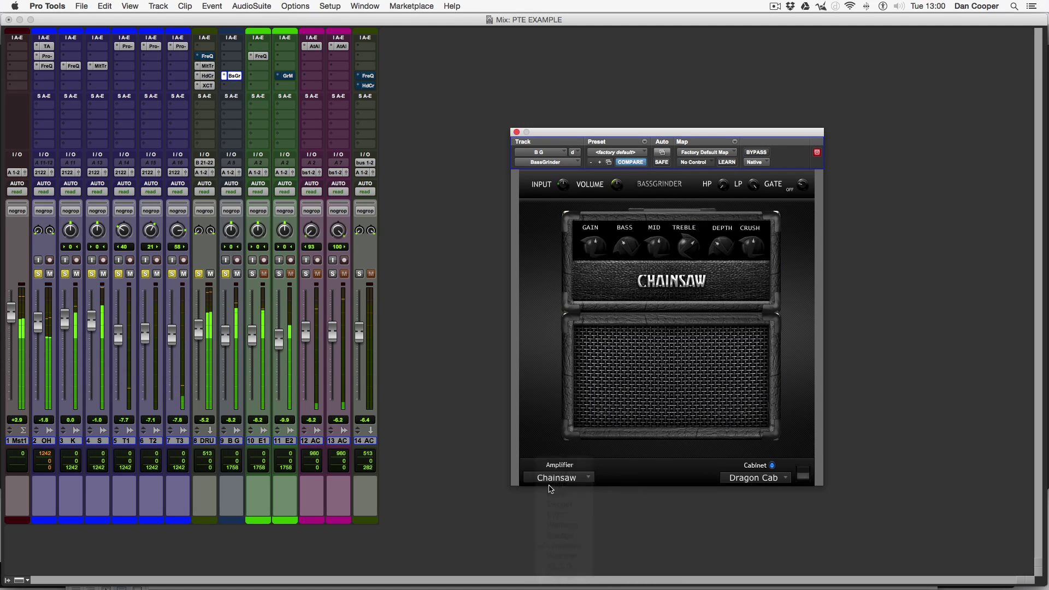
{"action": "left_click", "coordinate": [552, 483]}
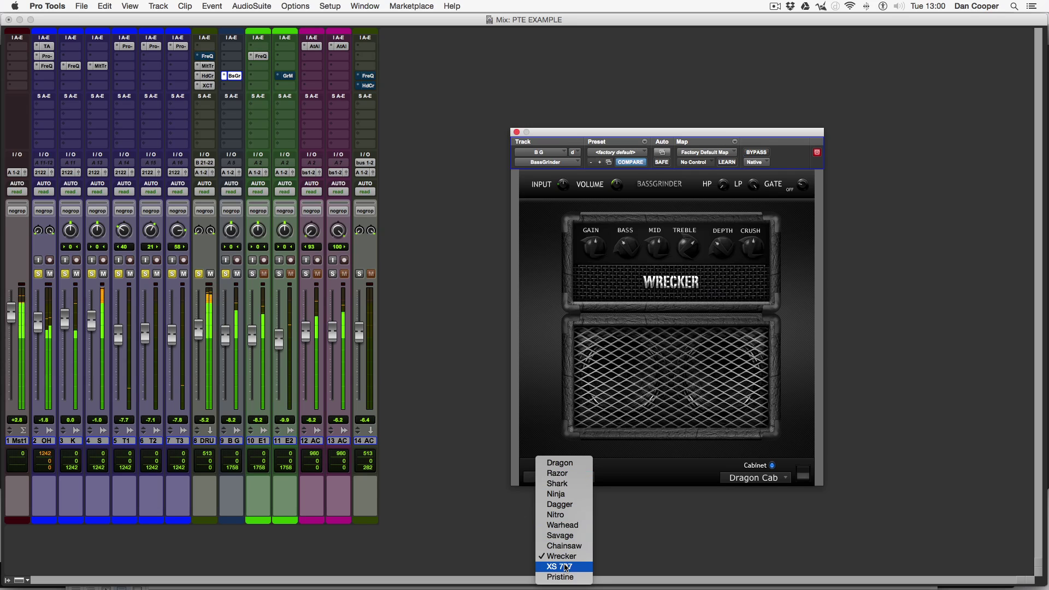
{"action": "left_click", "coordinate": [569, 566]}
{"action": "left_click", "coordinate": [562, 481]}
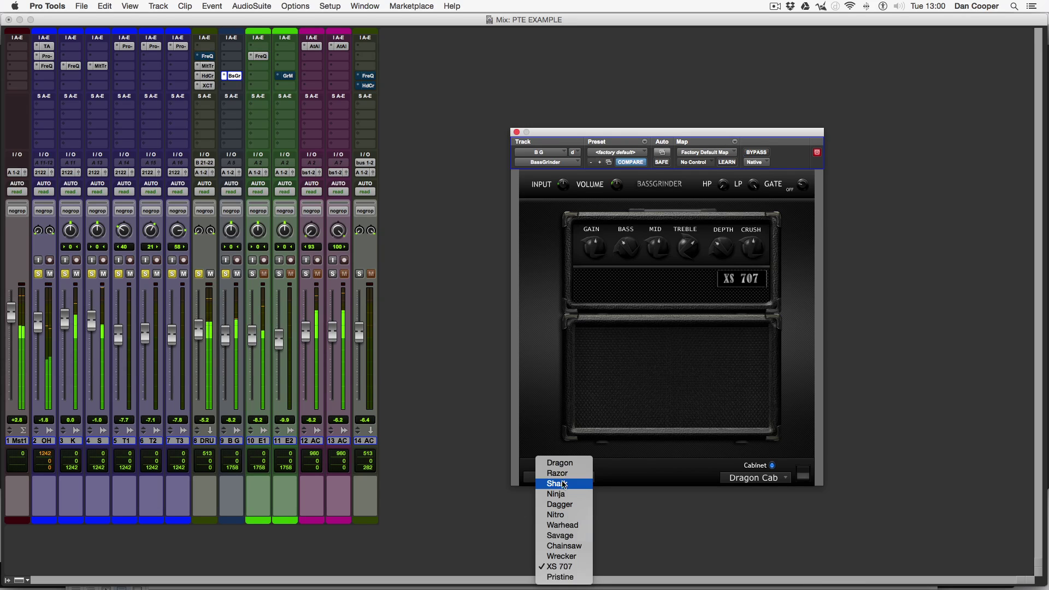
{"action": "left_click", "coordinate": [567, 577]}
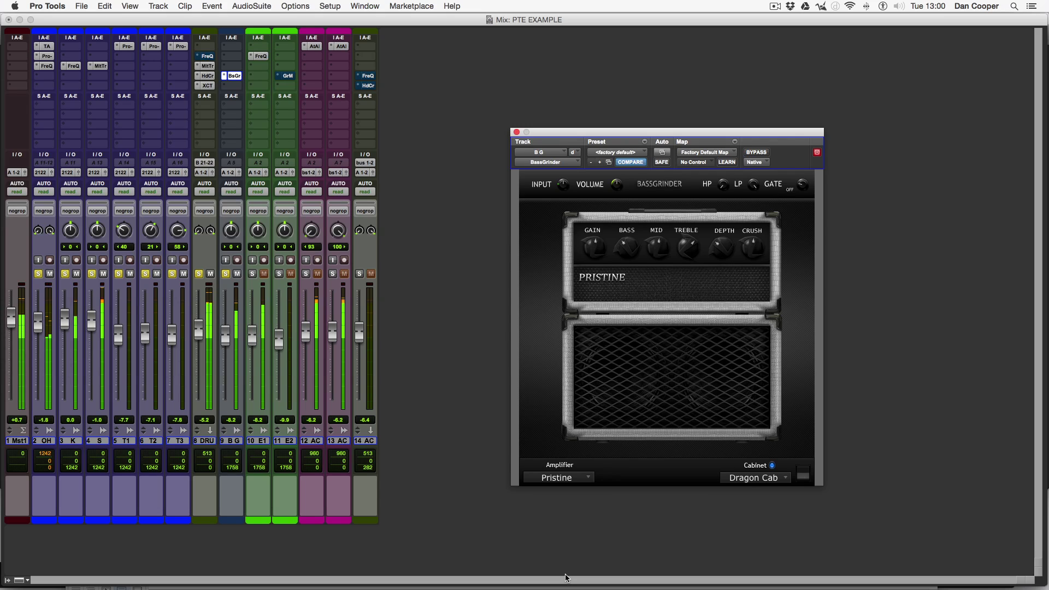
Choose the Nitro amplifier in BassGrinder, play the mix, and compare the sound with the Dragon Cab bypassed and engaged
{"action": "left_click", "coordinate": [547, 478]}
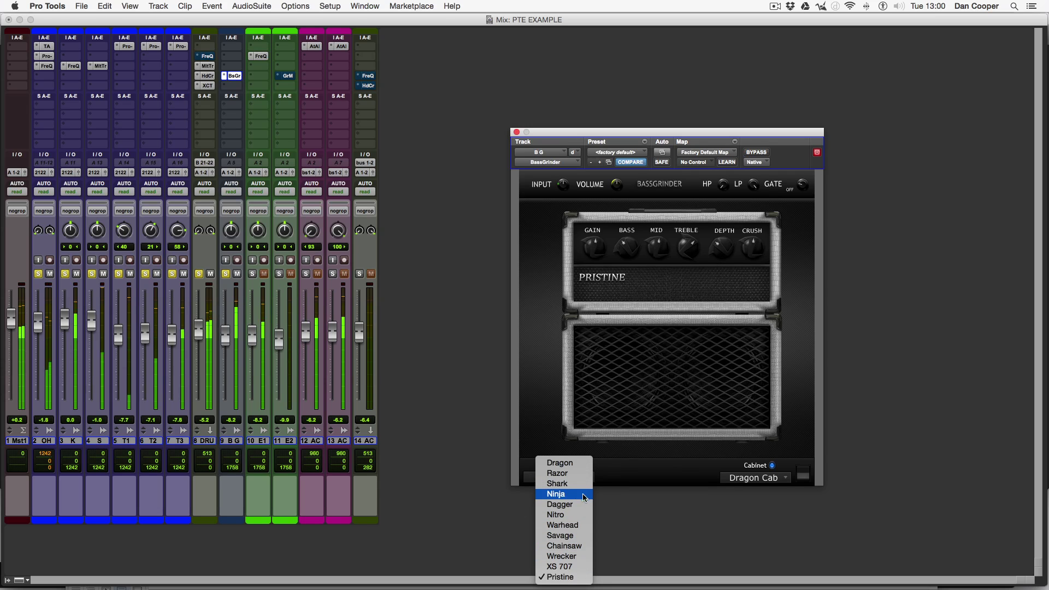
{"action": "key", "text": "Escape"}
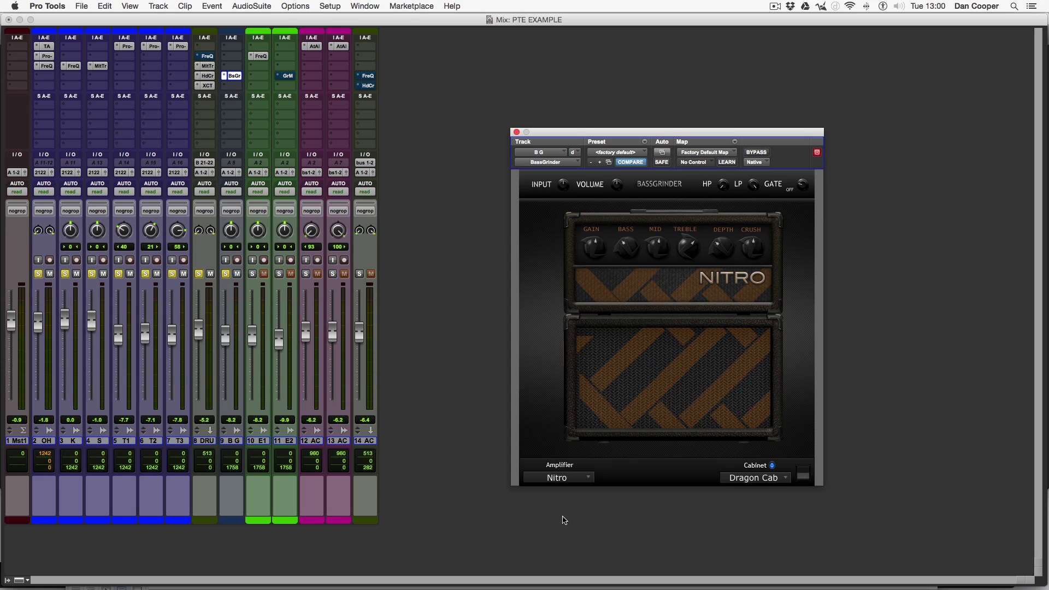
{"action": "key", "text": "space"}
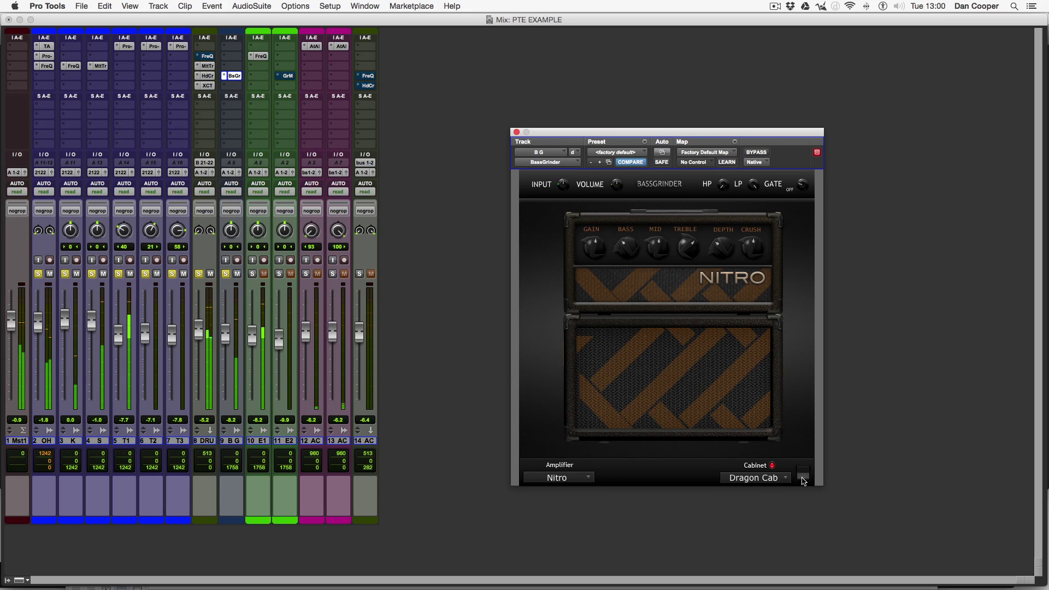
{"action": "left_click", "coordinate": [803, 475]}
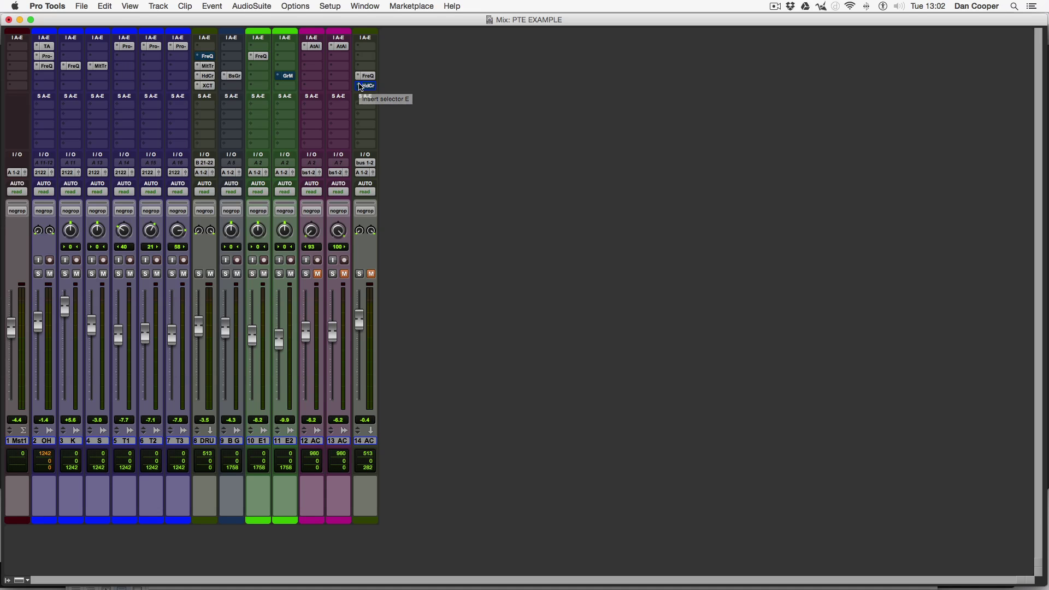
Solo the EG 2 guitar track, play it from just after the "in" marker, and return to the mixer
{"action": "key", "text": "shift+s"}
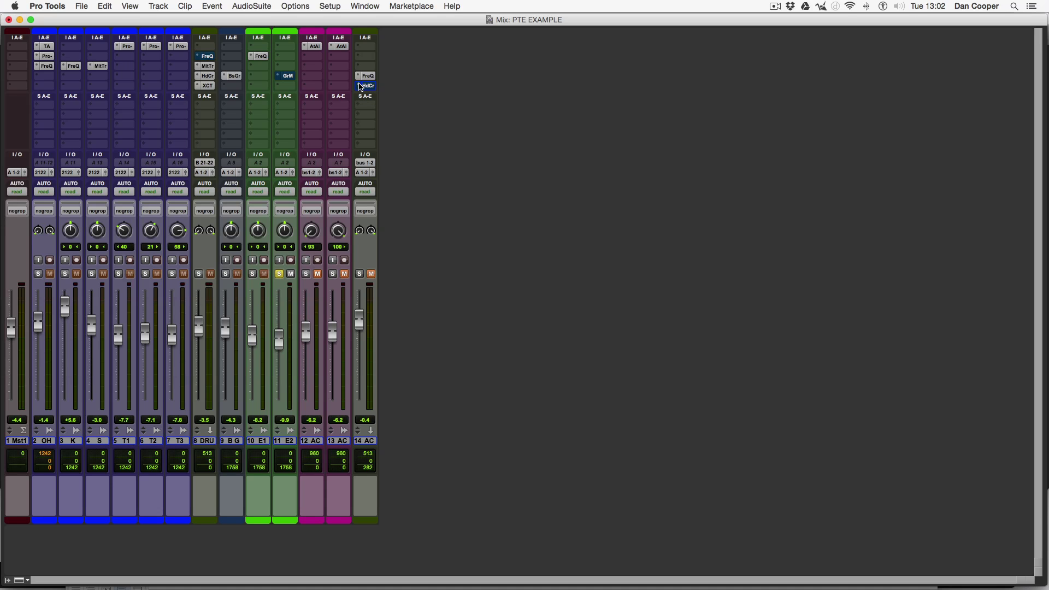
{"action": "key", "text": "super+equal"}
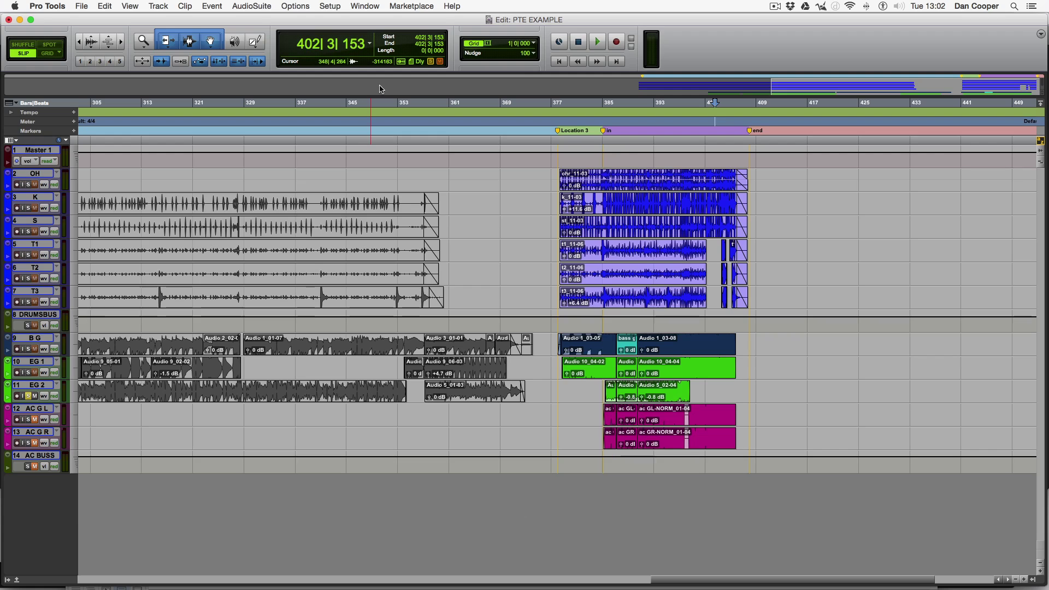
{"action": "left_click", "coordinate": [616, 120]}
{"action": "key", "text": "space"}
{"action": "key", "text": "super+equal"}
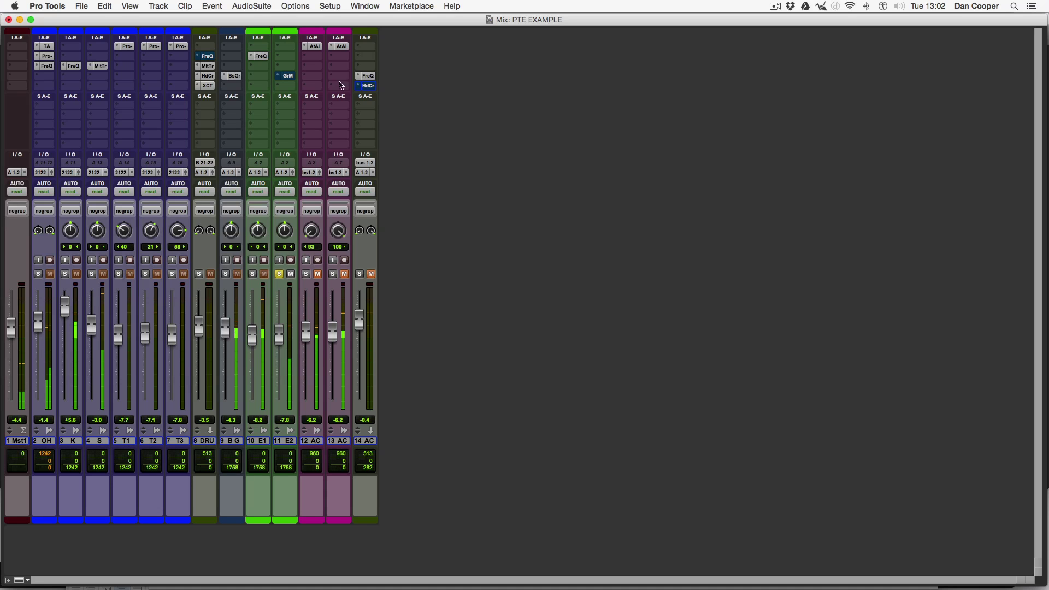
Take Grind Machine out of bypass on EG 2, open it, and show its Djent Box pedal
{"action": "left_click", "coordinate": [285, 76], "text": "super"}
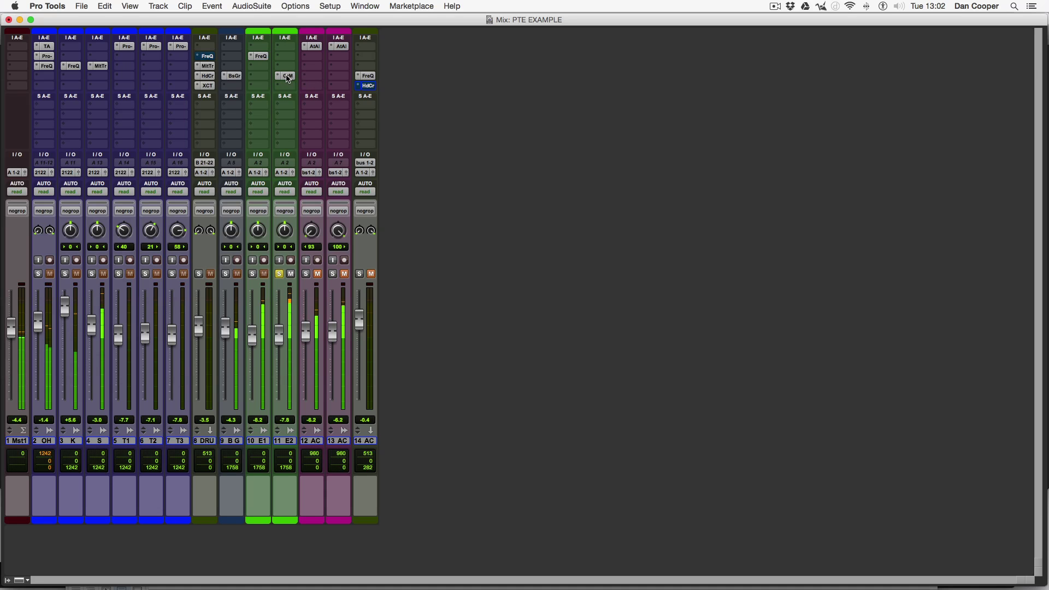
{"action": "left_click", "coordinate": [287, 76]}
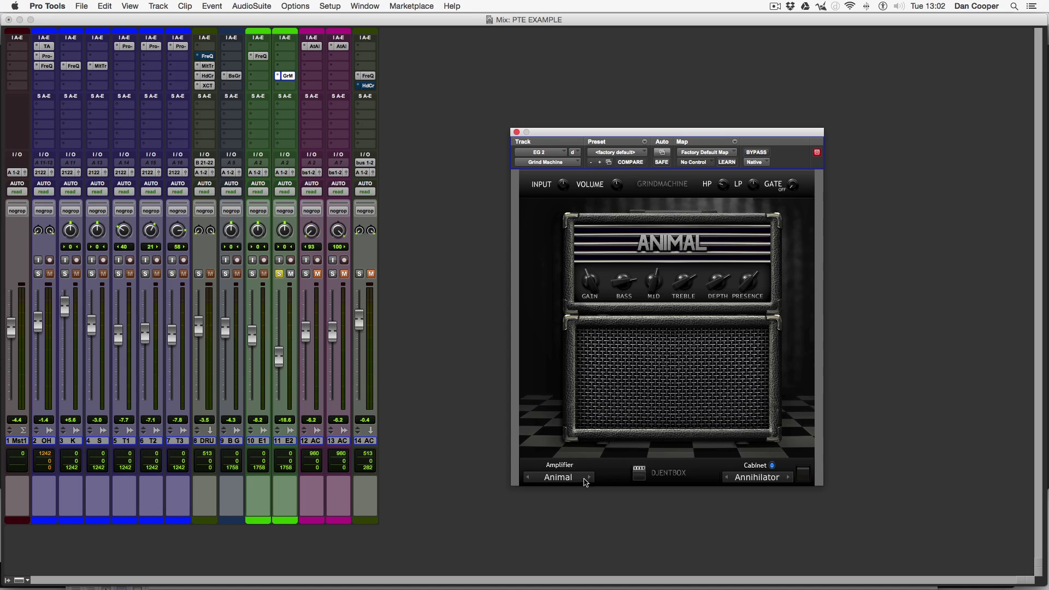
{"action": "left_click", "coordinate": [638, 476]}
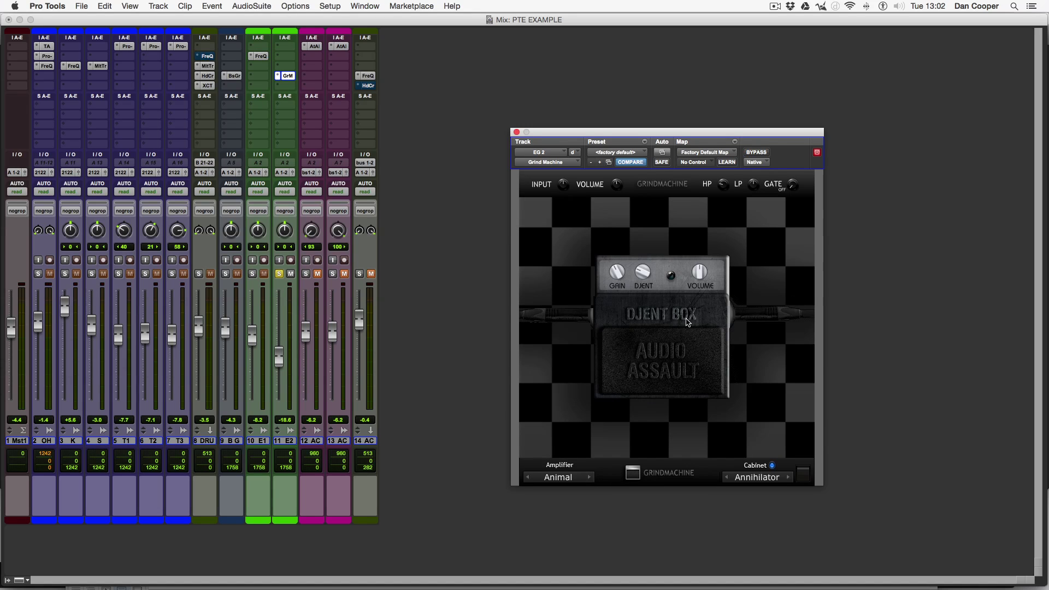
With the Djent Box engaged, adjust its Volume and Gain, and try Grind Machine's Input down to -20 before raising it again
{"action": "mouse_move", "coordinate": [703, 282]}
{"action": "left_mouse_down"}
{"action": "mouse_move", "coordinate": [705, 295]}
{"action": "mouse_move", "coordinate": [709, 236]}
{"action": "mouse_move", "coordinate": [707, 285]}
{"action": "left_mouse_up"}
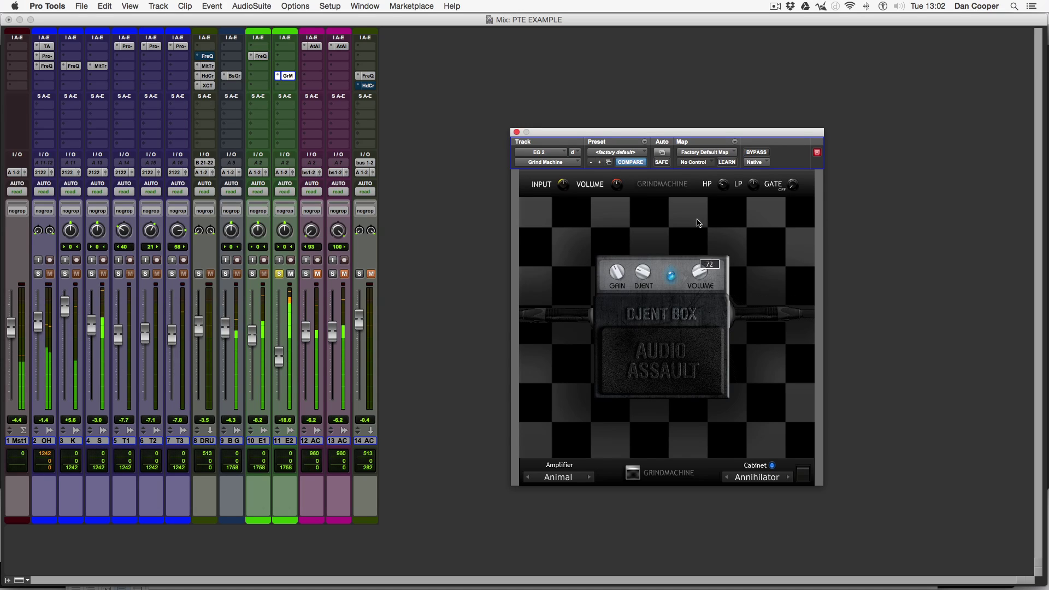
{"action": "left_click_drag", "start_coordinate": [617, 273], "coordinate": [620, 298]}
{"action": "left_click_drag", "start_coordinate": [701, 272], "coordinate": [708, 286]}
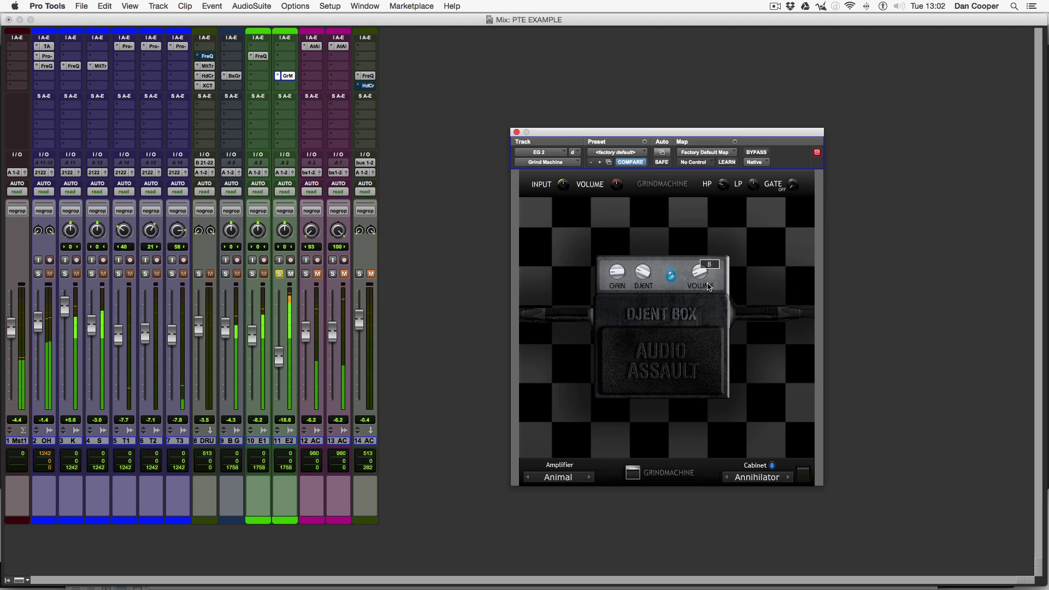
{"action": "left_click_drag", "start_coordinate": [562, 190], "coordinate": [562, 212]}
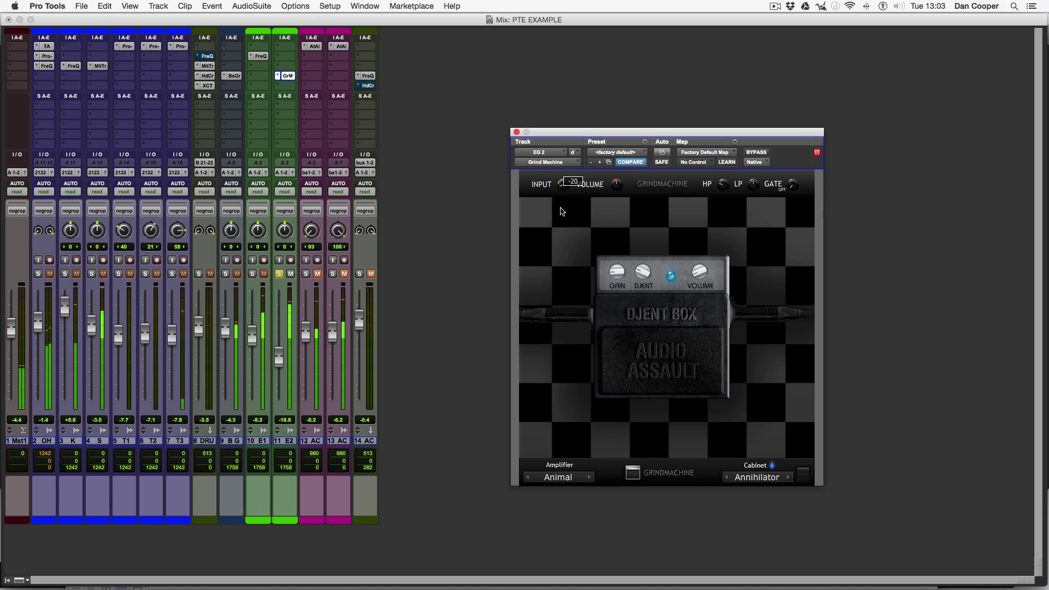
{"action": "mouse_move", "coordinate": [563, 212]}
{"action": "left_mouse_down"}
{"action": "mouse_move", "coordinate": [568, 130]}
{"action": "mouse_move", "coordinate": [568, 192]}
{"action": "left_mouse_up"}
Unsolo EG 2, adjust the Animal amplifier's Bass within the full mix, then close Grind Machine and stop playback
{"action": "key", "text": "shift+s"}
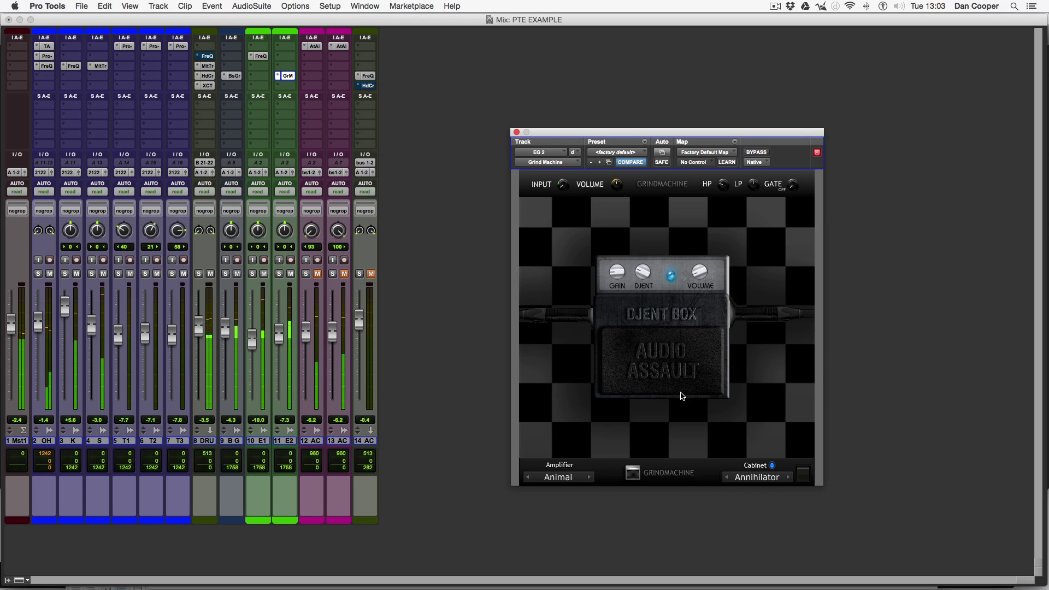
{"action": "left_click", "coordinate": [634, 473]}
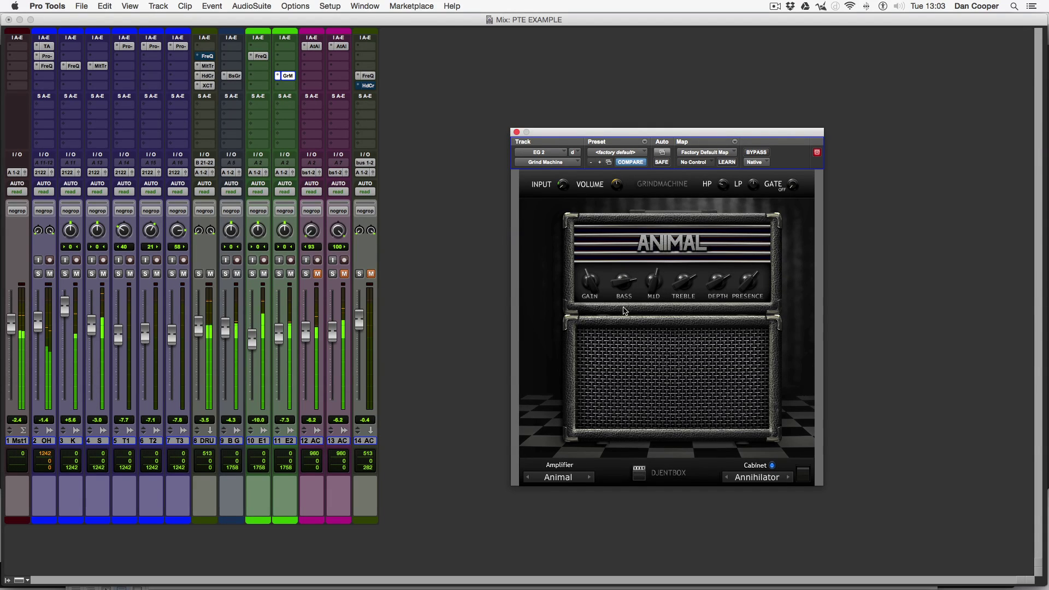
{"action": "mouse_move", "coordinate": [618, 302]}
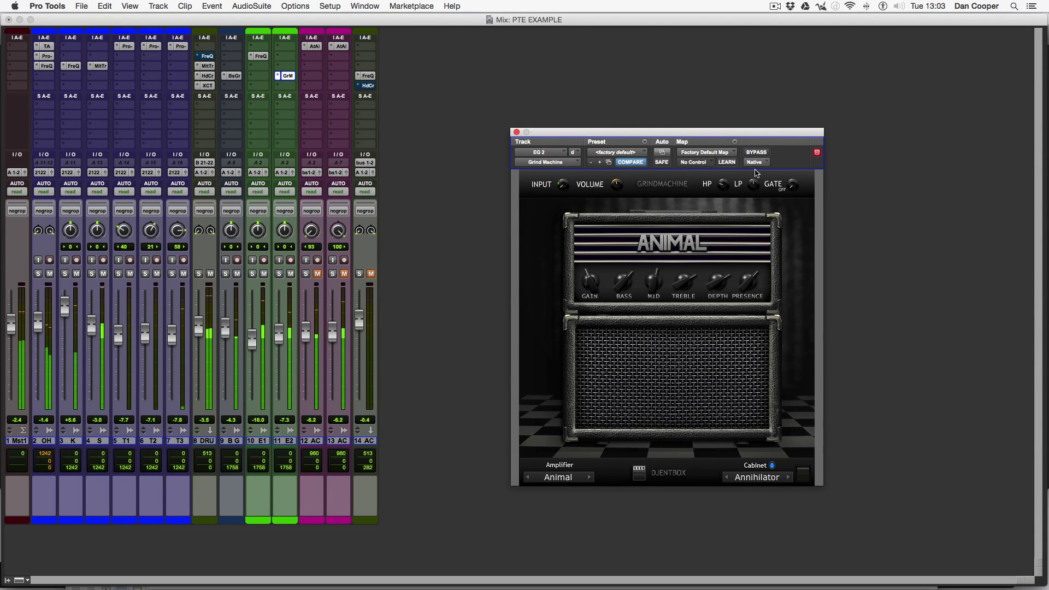
{"action": "left_click", "coordinate": [517, 132]}
{"action": "key", "text": "space"}
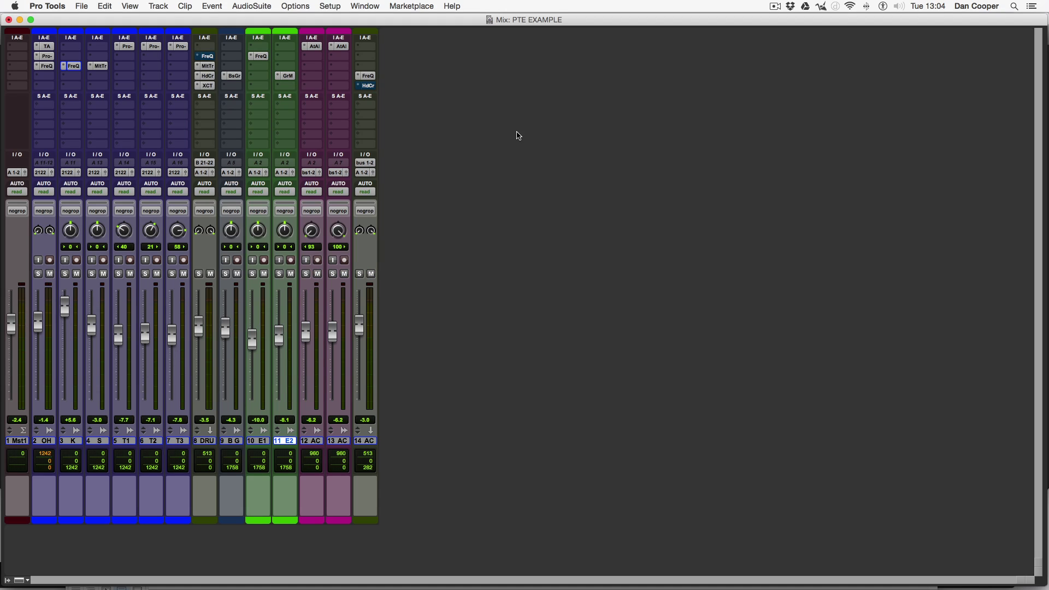